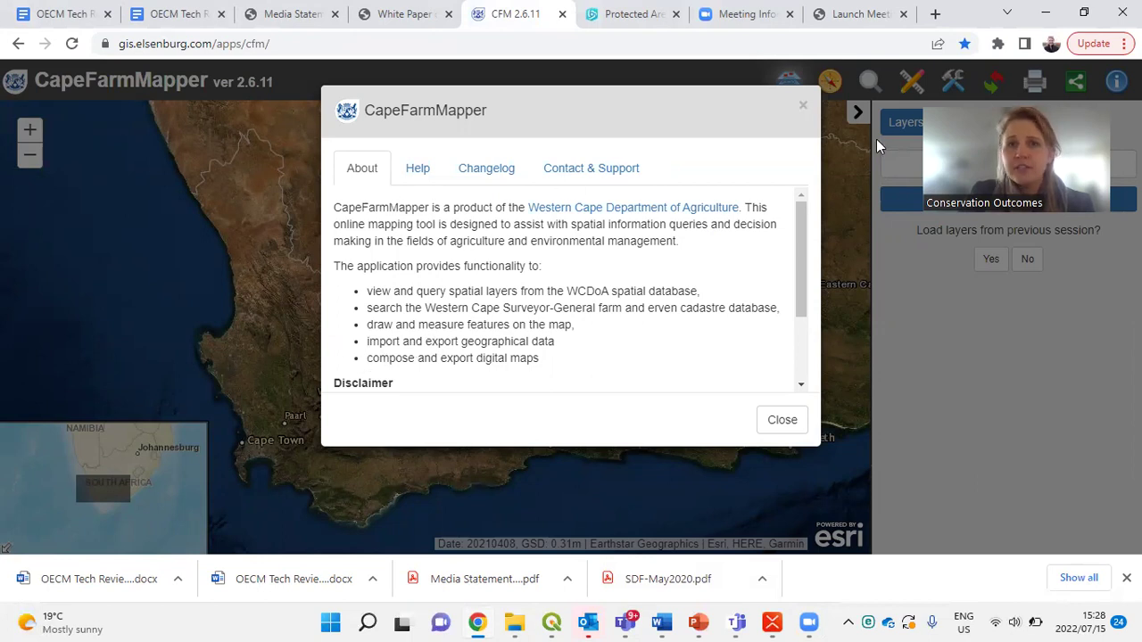
- Dismiss the About information and zoom the aerial map toward Paarl and Wellington
left_click(803, 108)
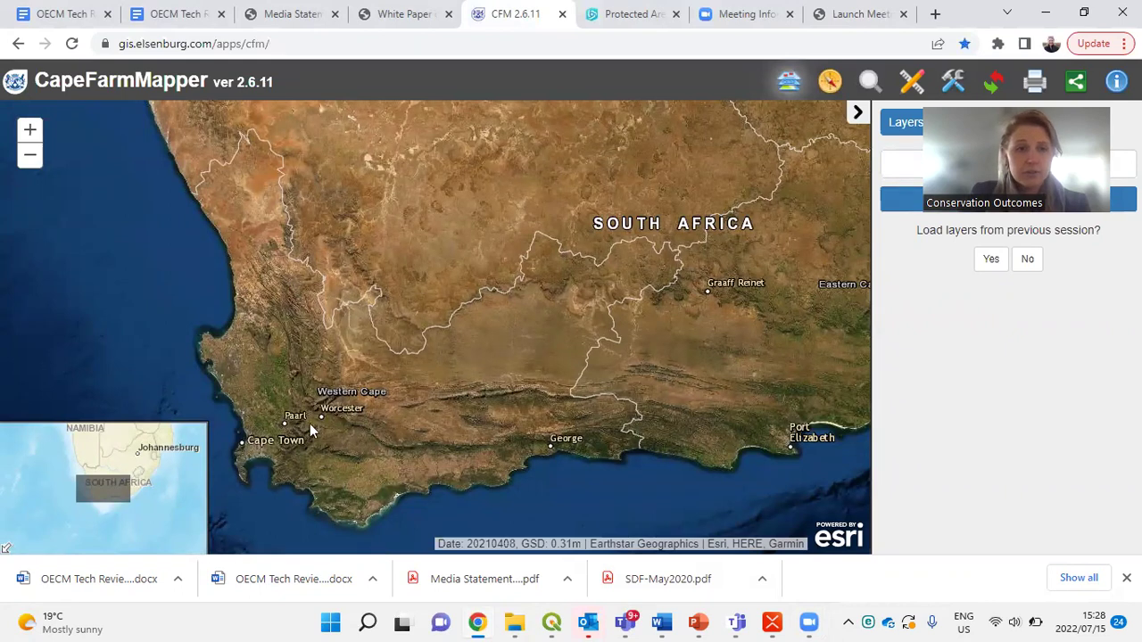
scroll(307, 428, "up", 4)
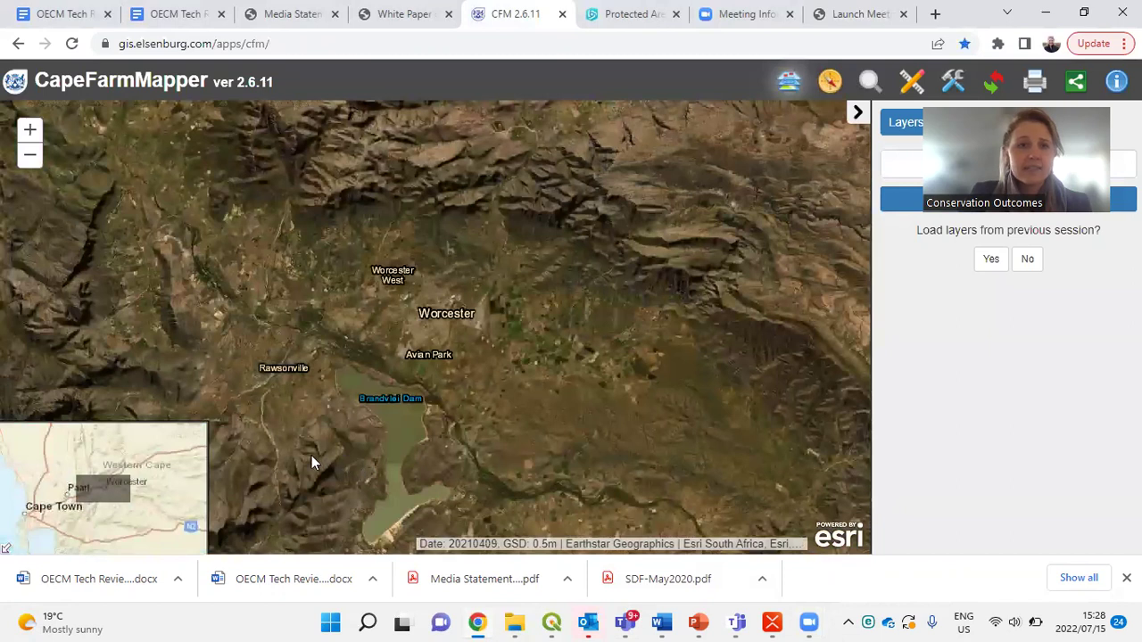
left_click_drag(312, 454, 406, 421)
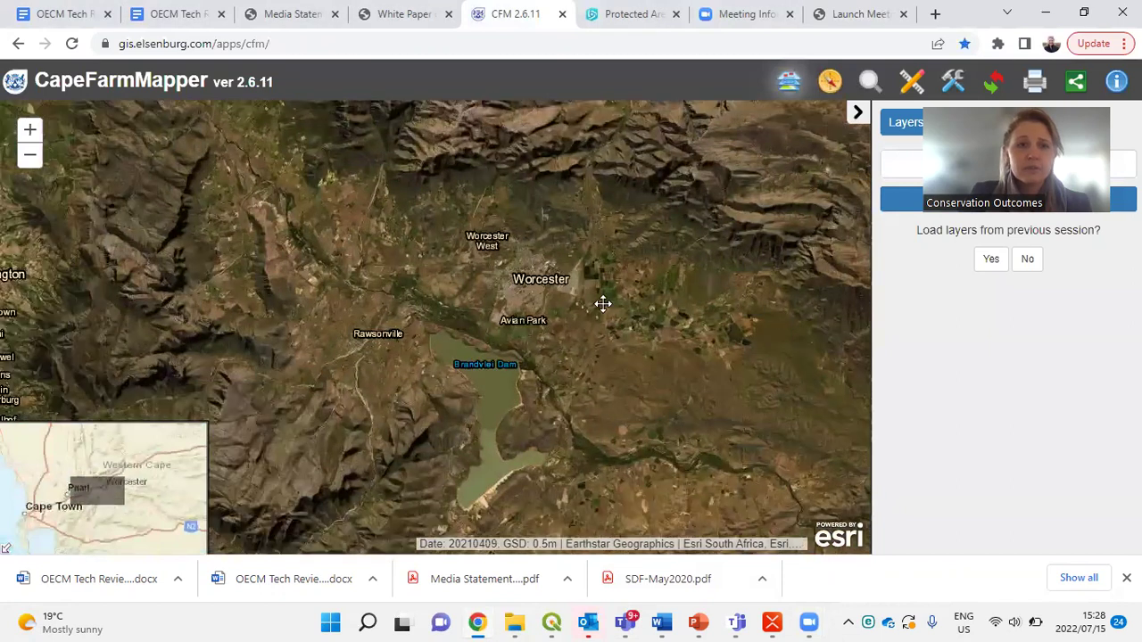
left_click_drag(419, 328, 470, 252)
left_click_drag(433, 339, 556, 156)
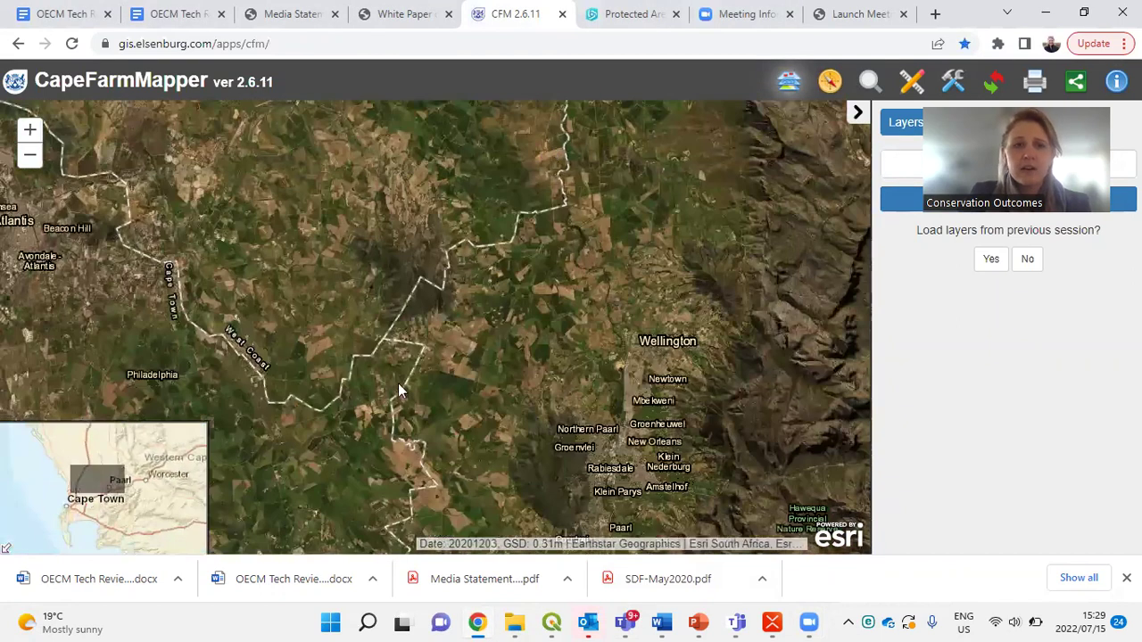
- Frame the Cape Town, Paarl and Stellenbosch area on the aerial map
scroll(527, 224, "down", 2)
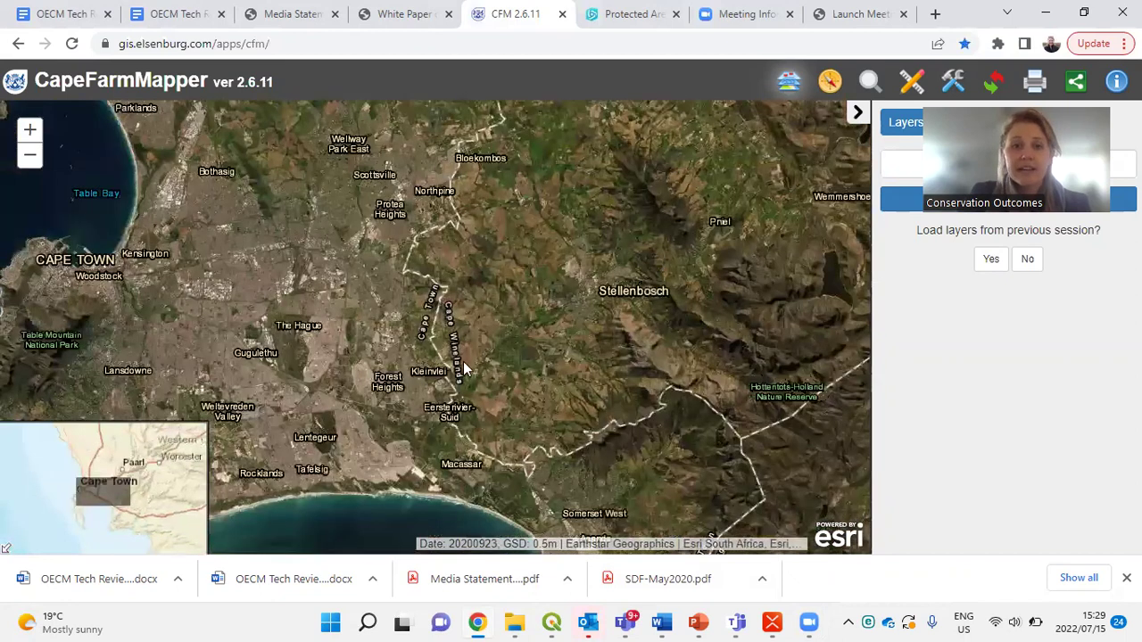
scroll(336, 407, "up", 2)
left_click_drag(403, 383, 477, 271)
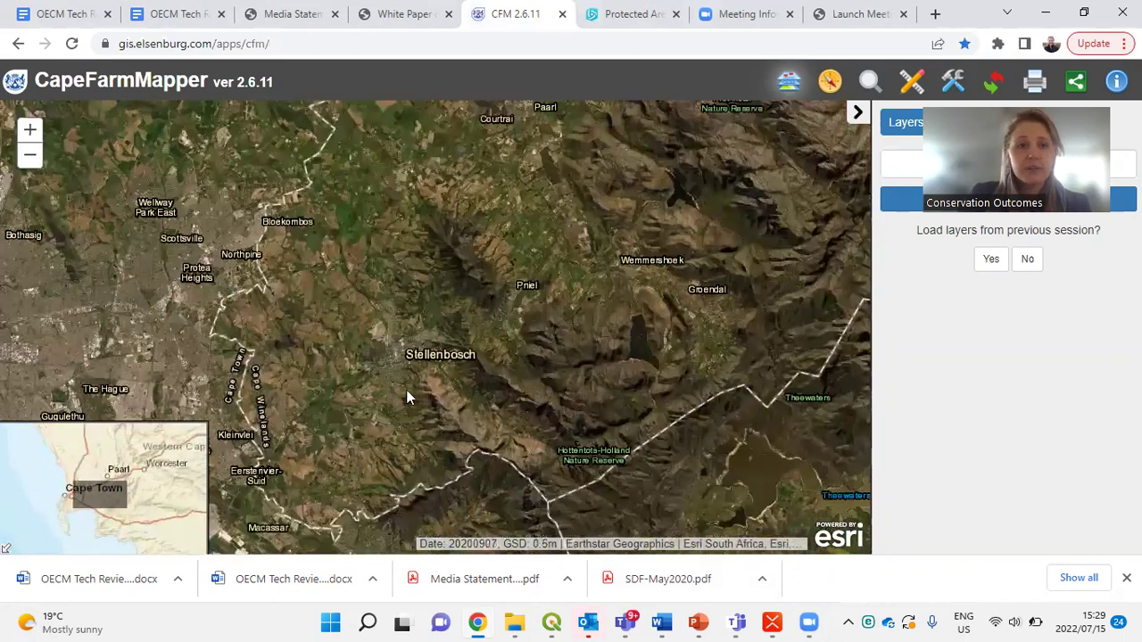
scroll(379, 338, "down", 4)
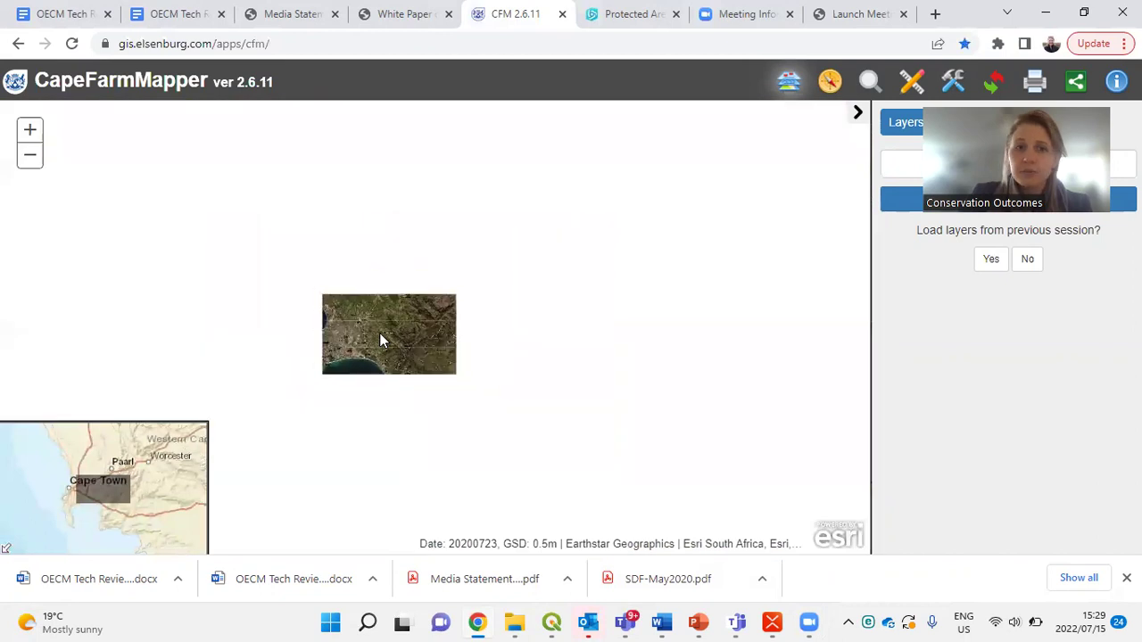
scroll(378, 339, "up", 2)
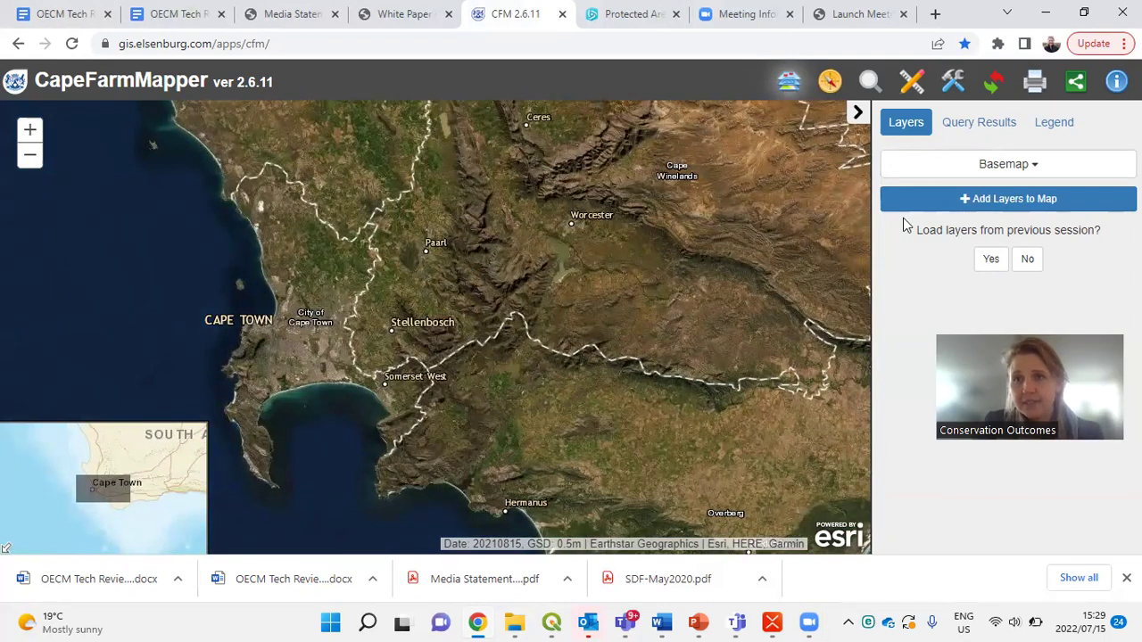
- Switch the basemap to Bing Streets and confirm the choice in the basemap list
left_click(1026, 170)
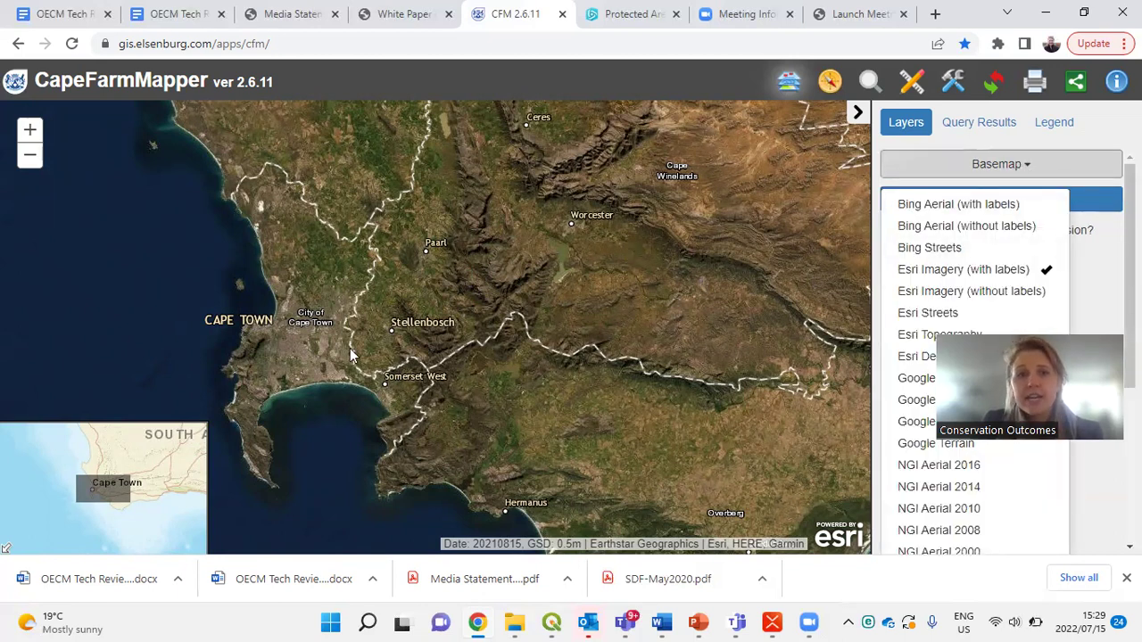
left_click(945, 256)
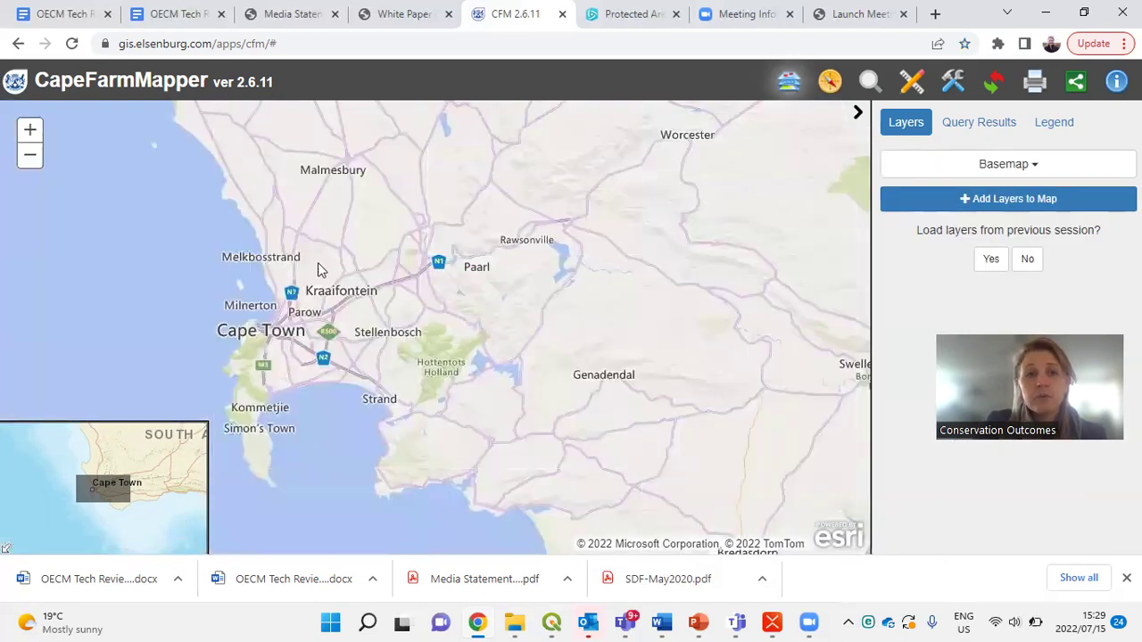
left_click(1025, 169)
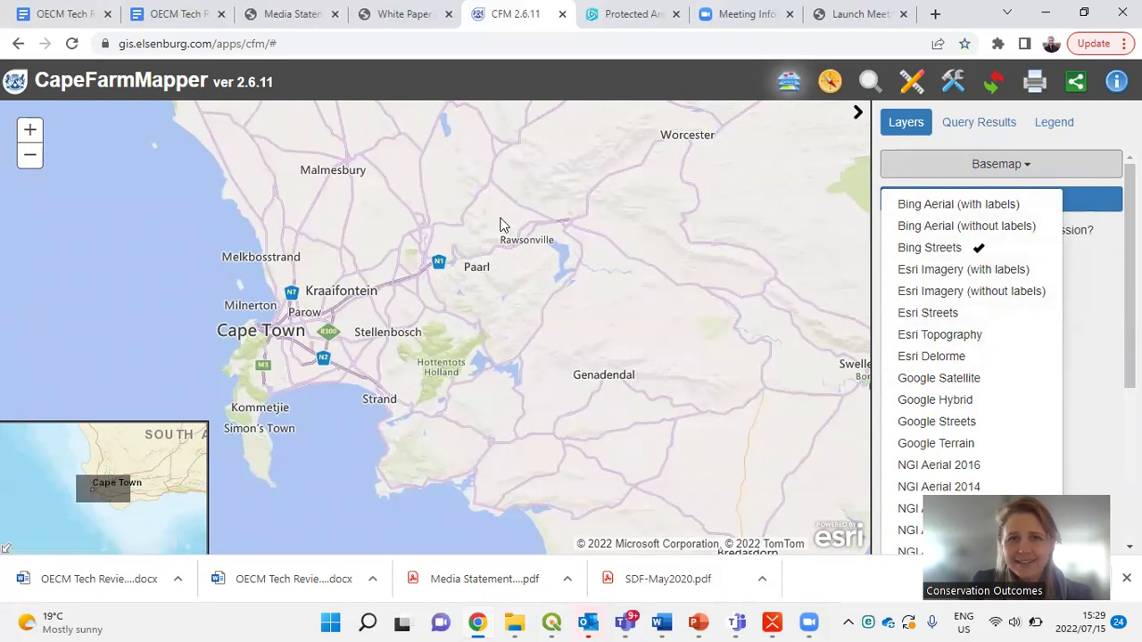
left_click(926, 170)
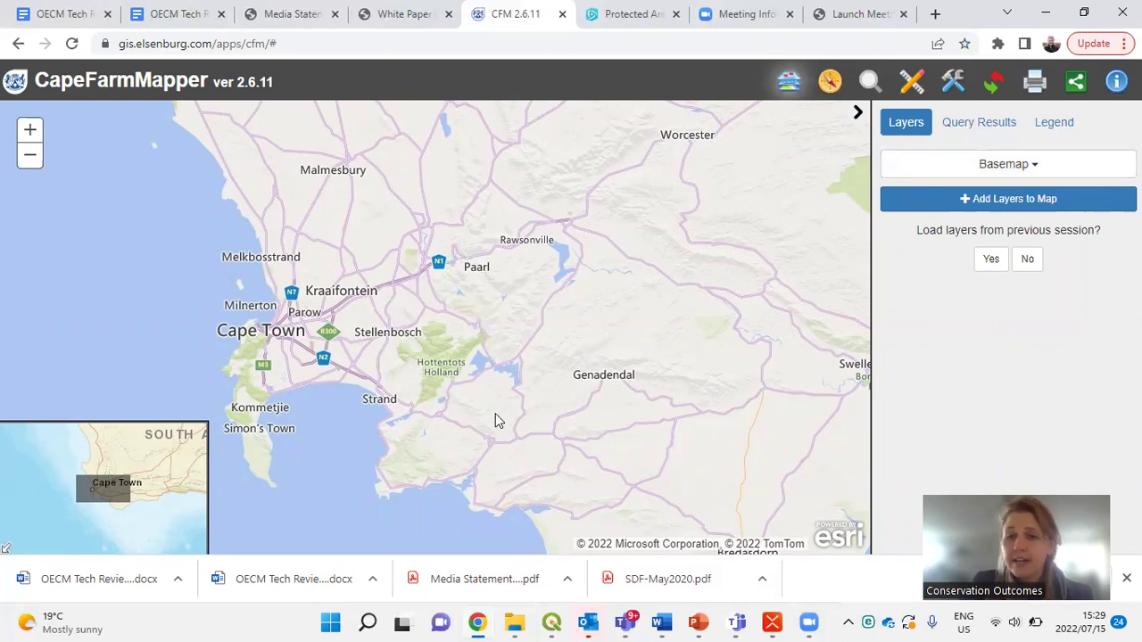
- Add the Parent Farms layer, then browse the Resource Layers categories down to Conservation
left_click(1025, 202)
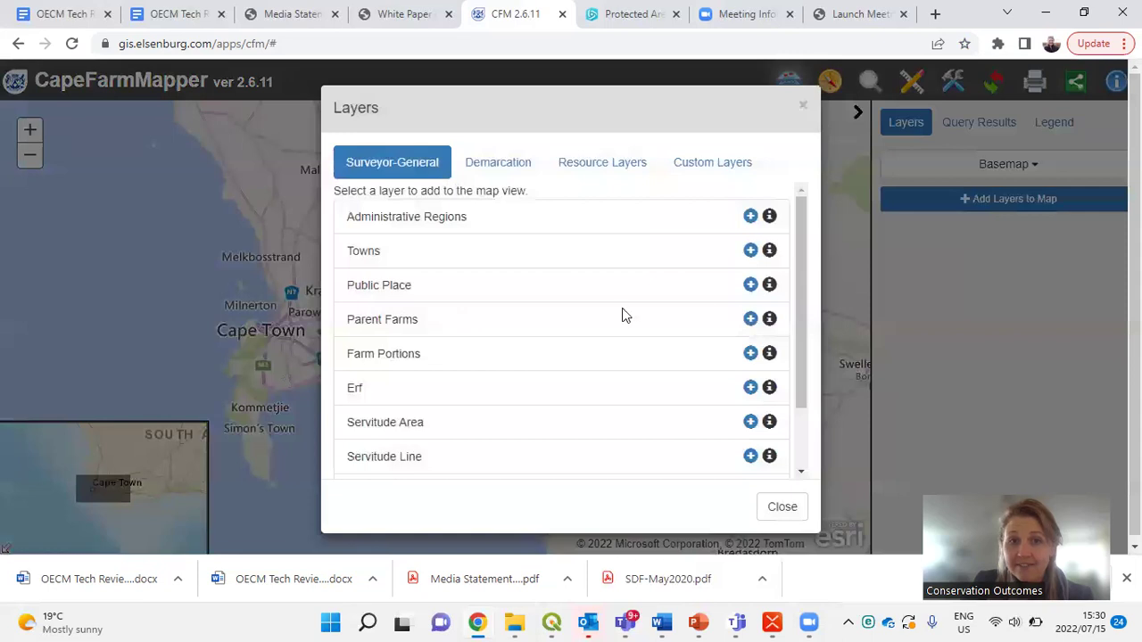
left_click(750, 320)
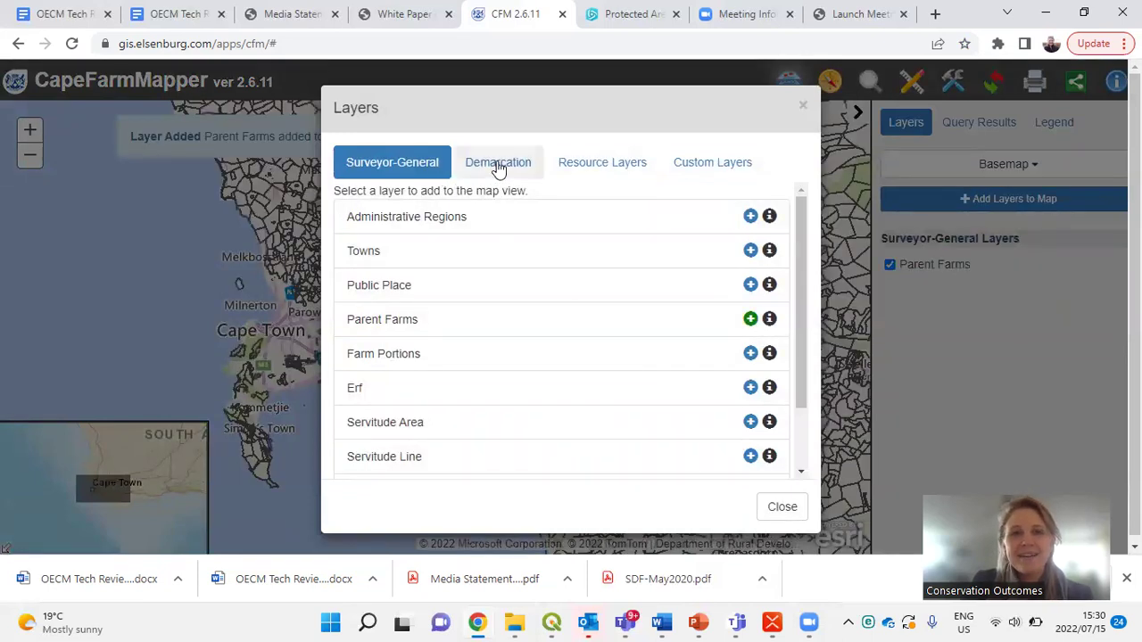
left_click(588, 169)
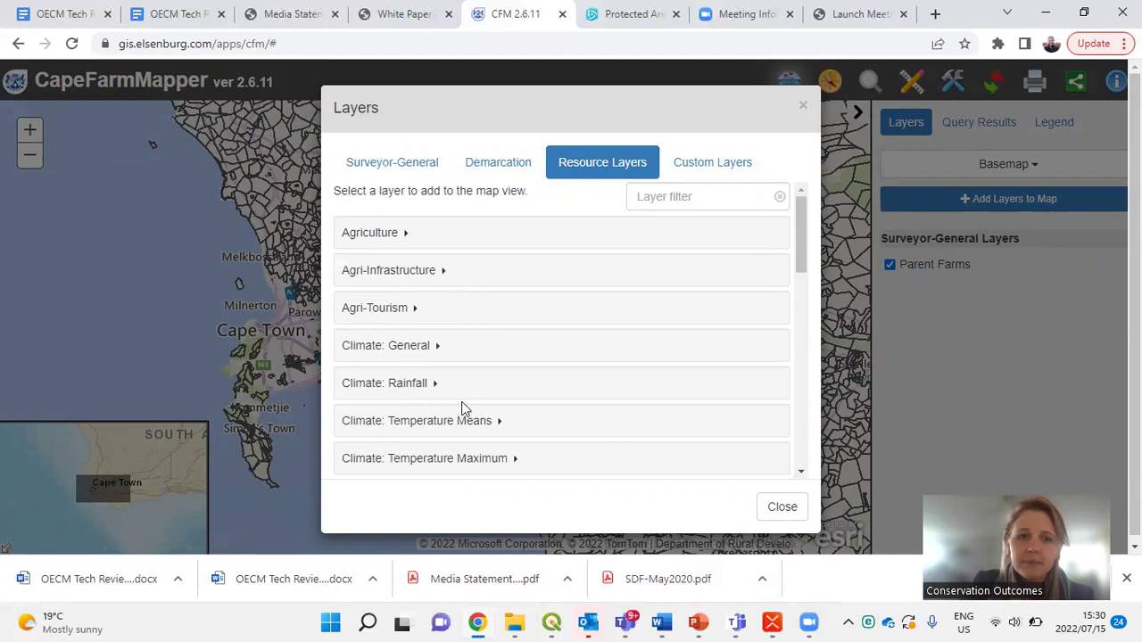
scroll(464, 406, "down", 3)
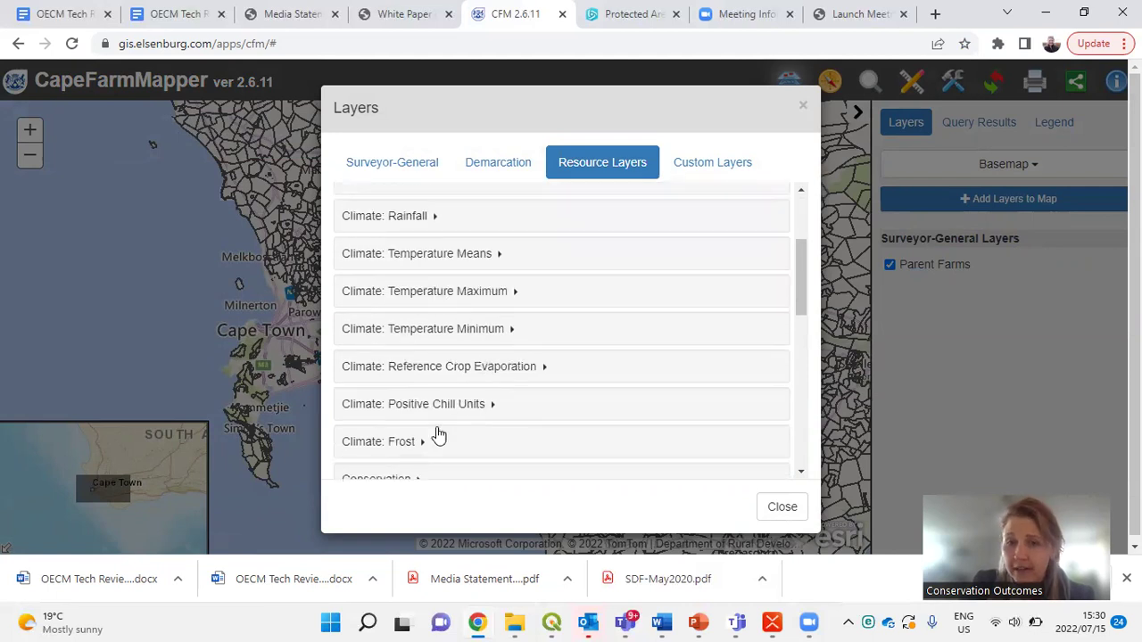
scroll(477, 330, "down", 3)
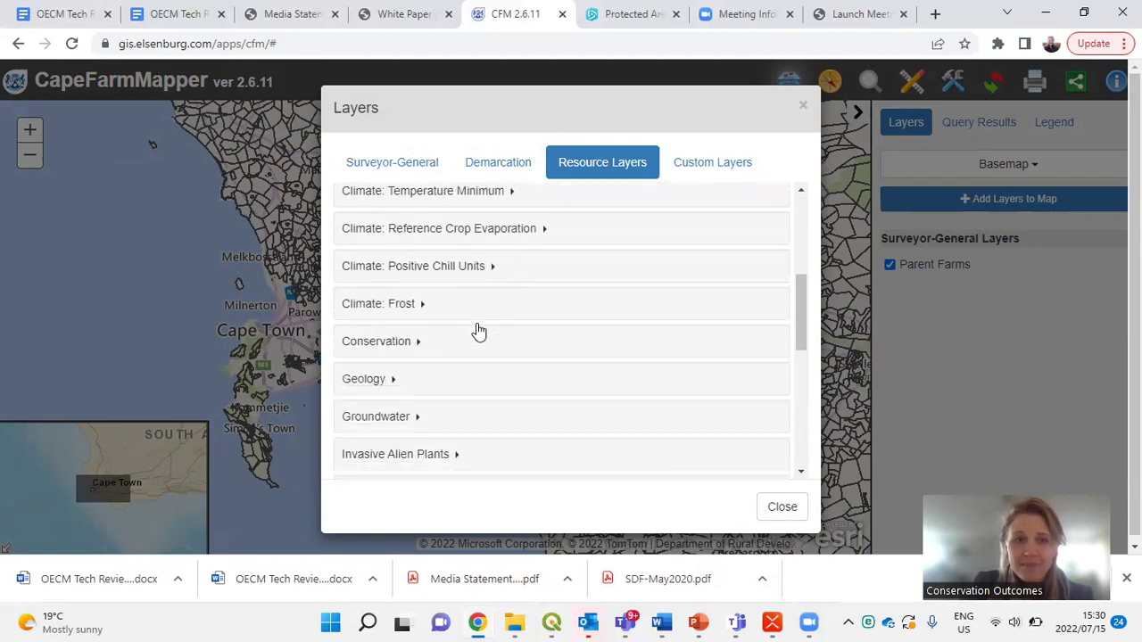
scroll(477, 330, "down", 1)
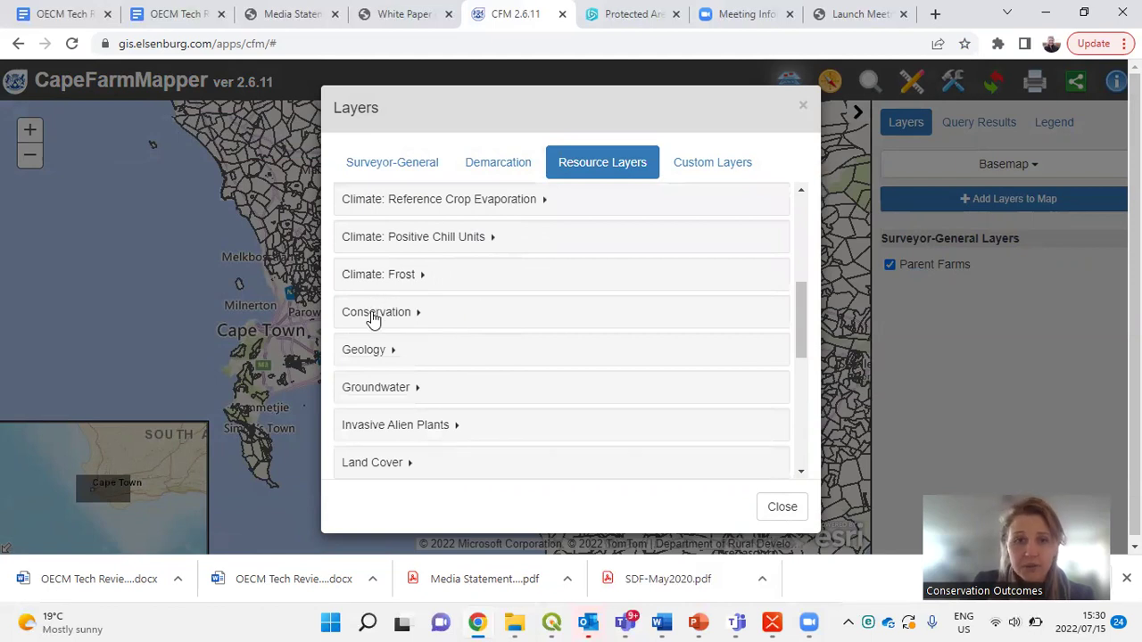
- Under Conservation, add Protected Areas, Critical Biodiversity Areas and Critical Biodiversity Areas (Degr), dismissing the battery warning
left_click(419, 316)
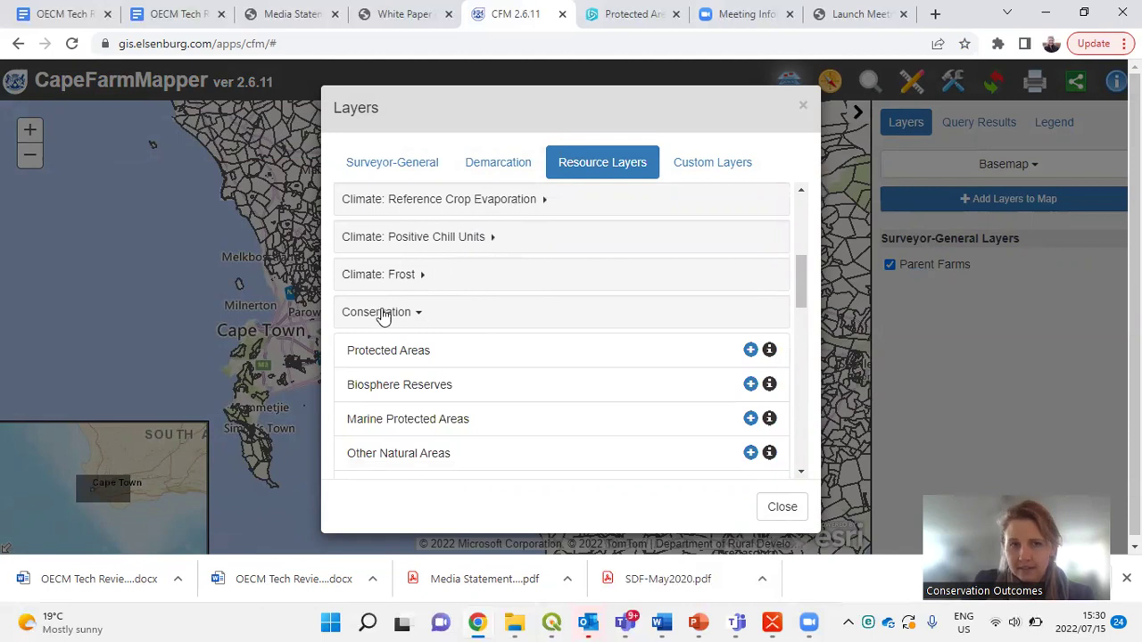
scroll(433, 337, "down", 1)
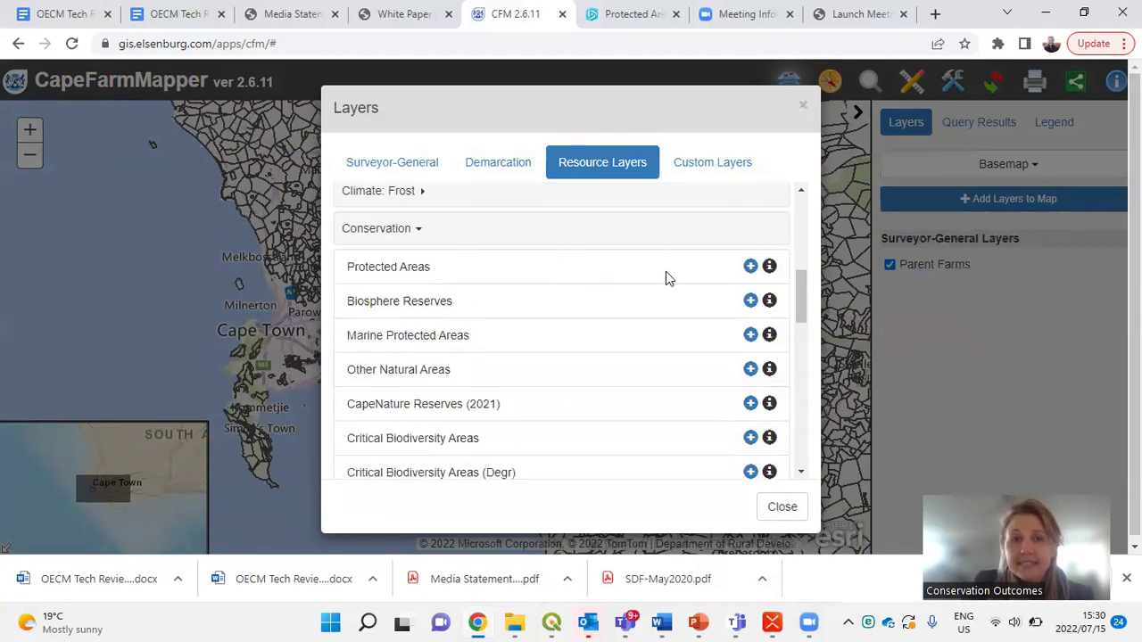
left_click(751, 268)
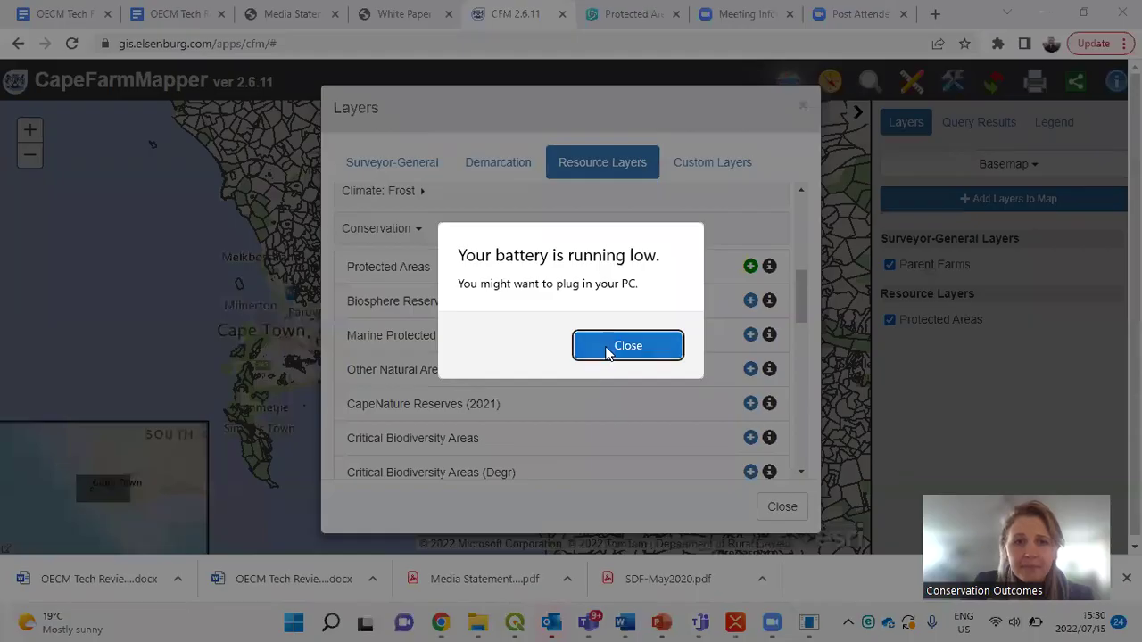
left_click(625, 346)
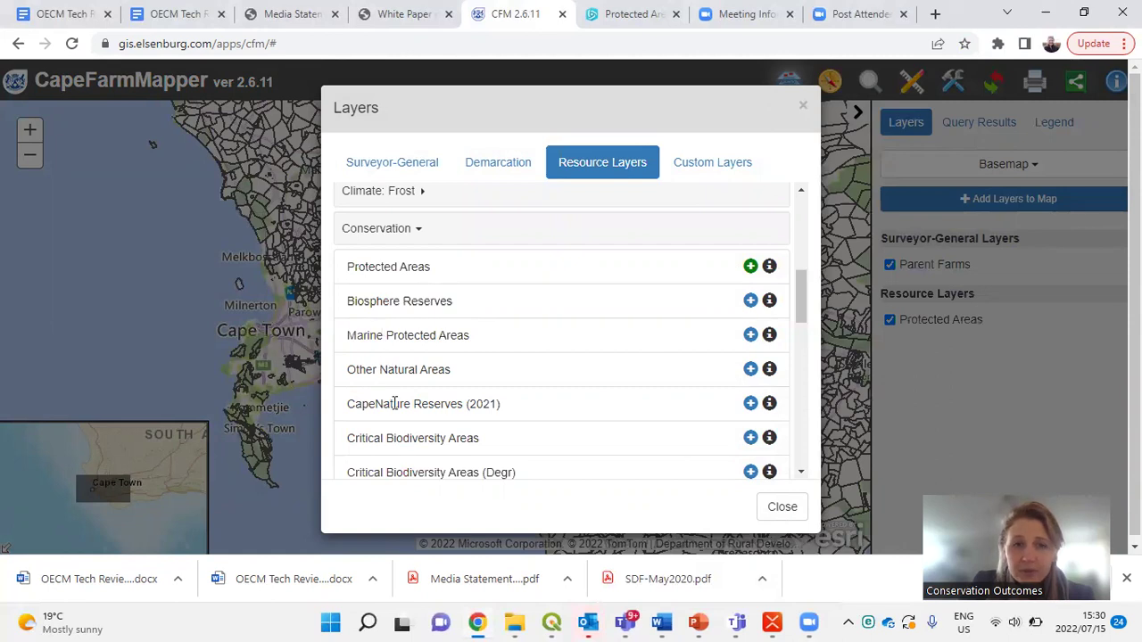
left_click(750, 438)
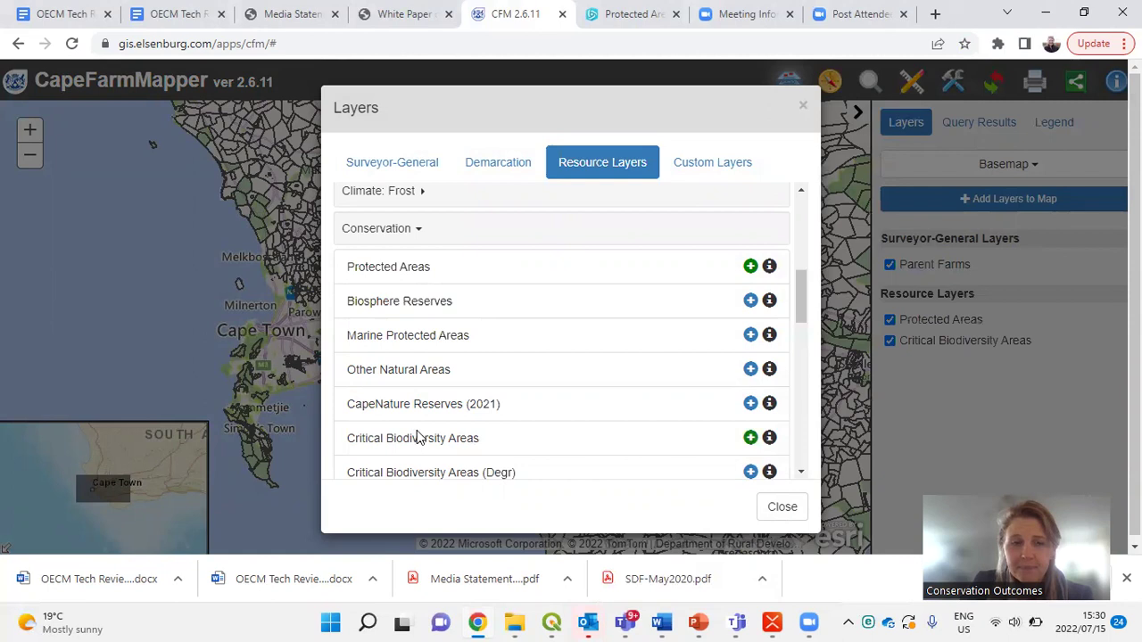
left_click(750, 472)
scroll(535, 409, "down", 2)
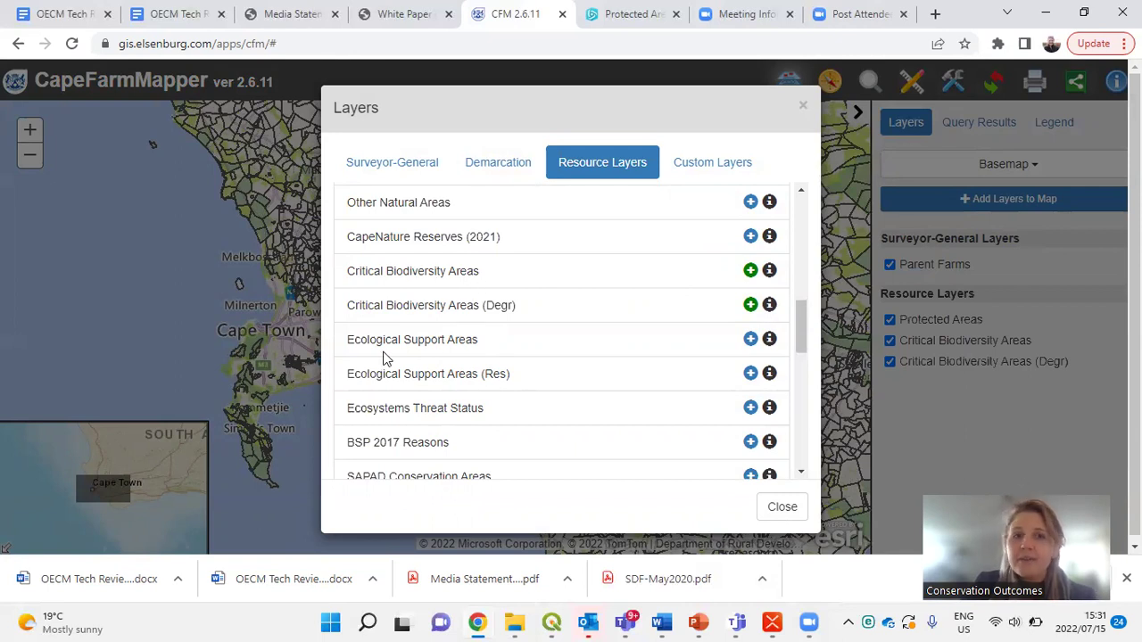
- Add the Ecological Support Areas and Ecosystems Threat Status layers
left_click(750, 340)
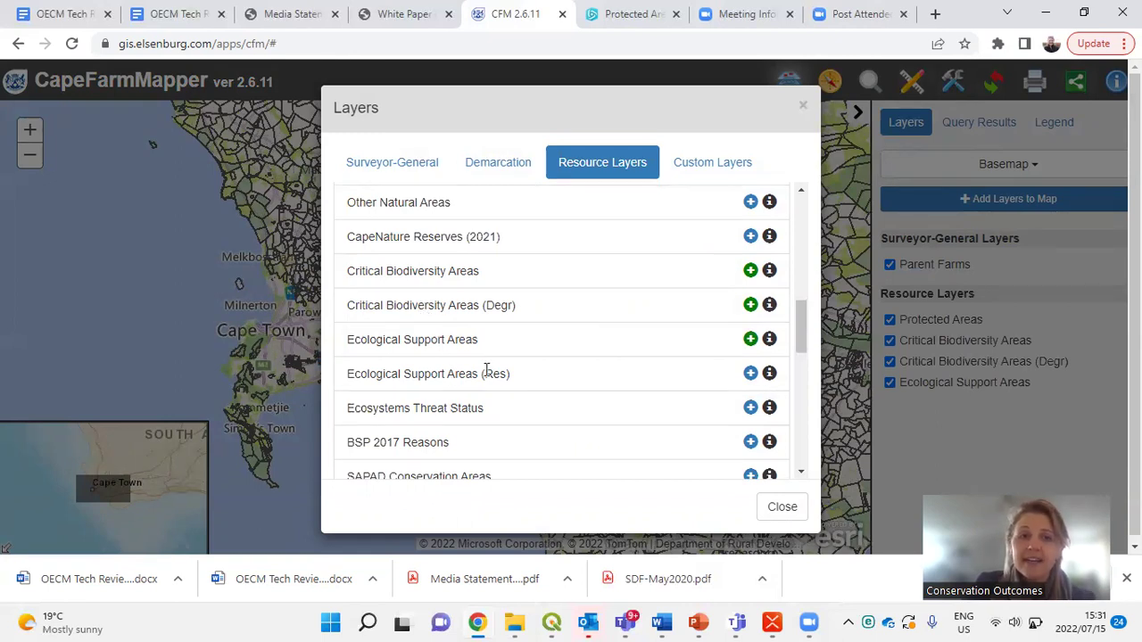
left_click(749, 407)
scroll(553, 375, "down", 2)
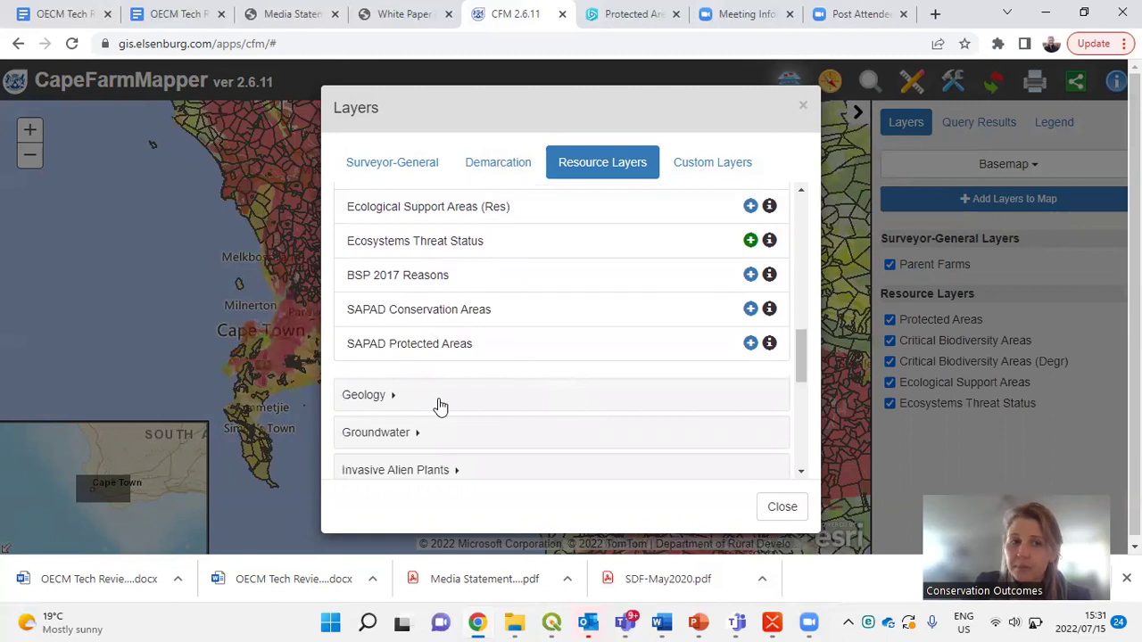
scroll(439, 406, "down", 1)
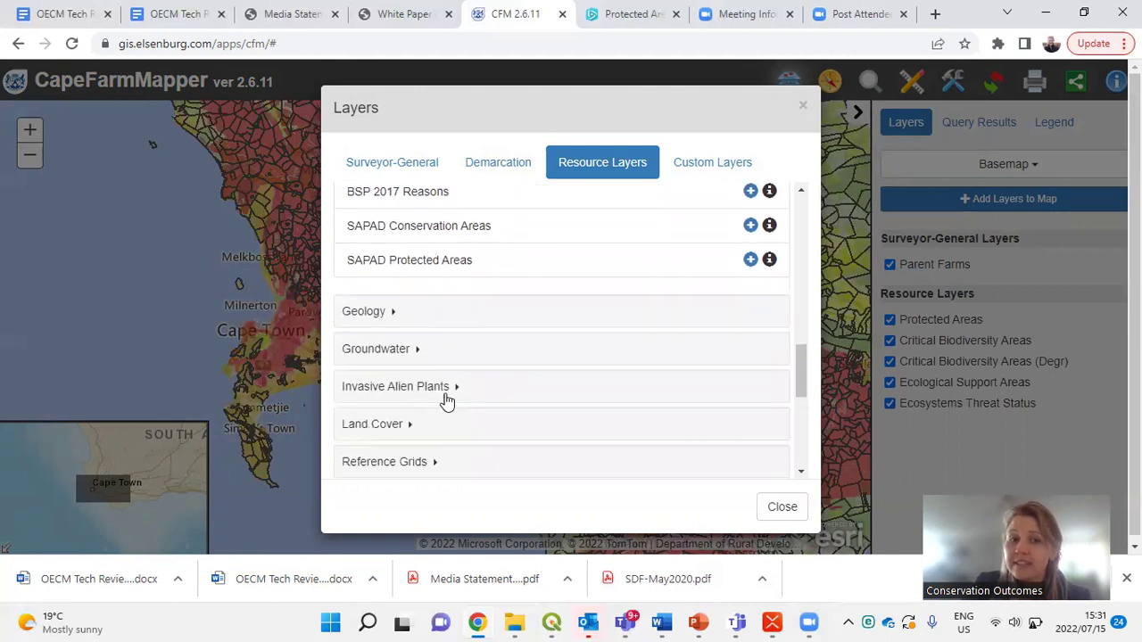
scroll(462, 403, "down", 1)
scroll(455, 392, "down", 2)
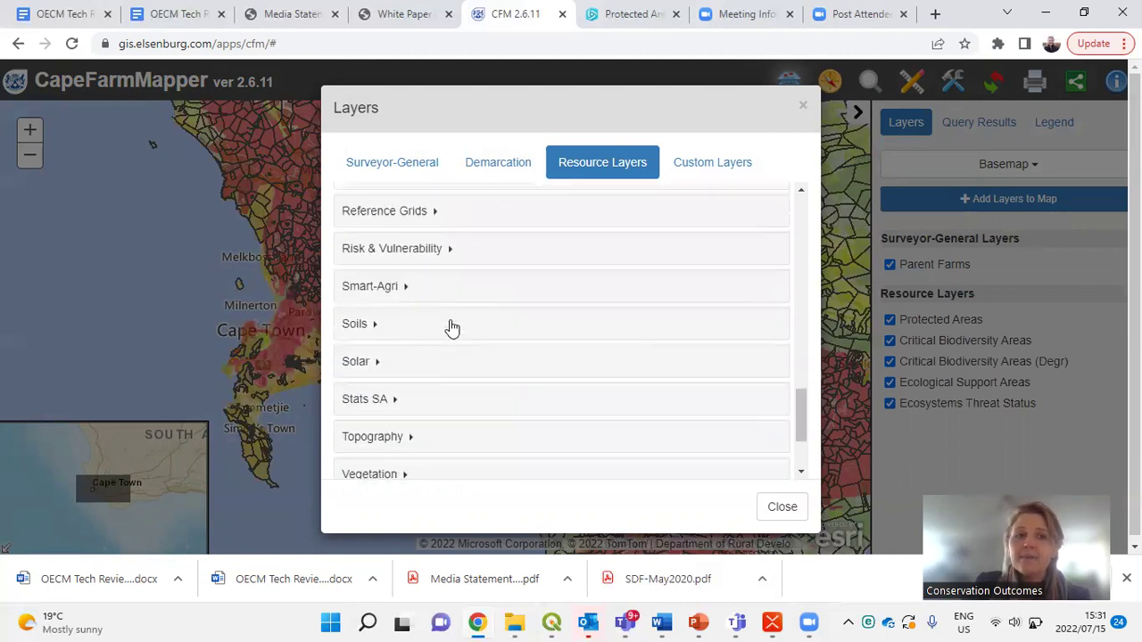
- Browse the Risk & Vulnerability and Vegetation groups, then close the layer catalogue
left_click(450, 257)
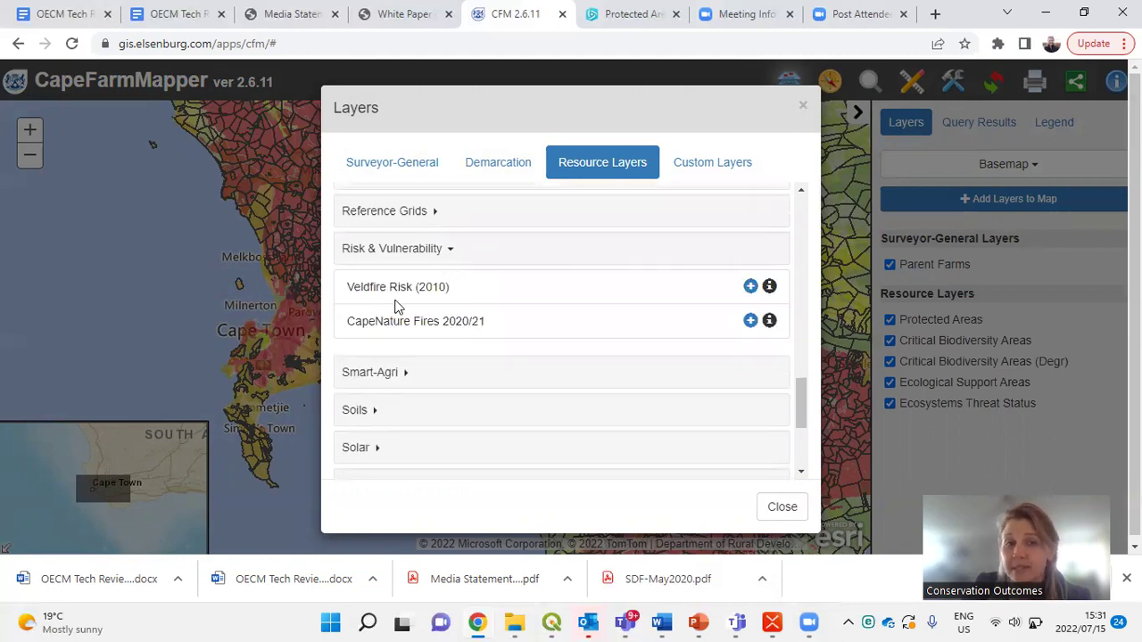
left_click(451, 253)
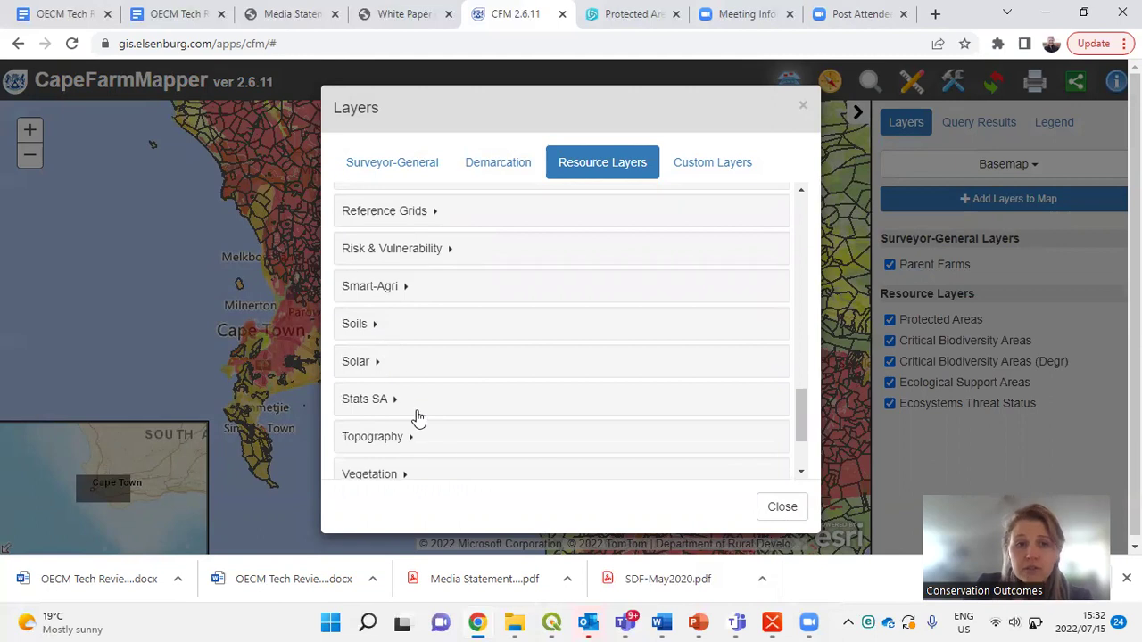
scroll(419, 419, "down", 1)
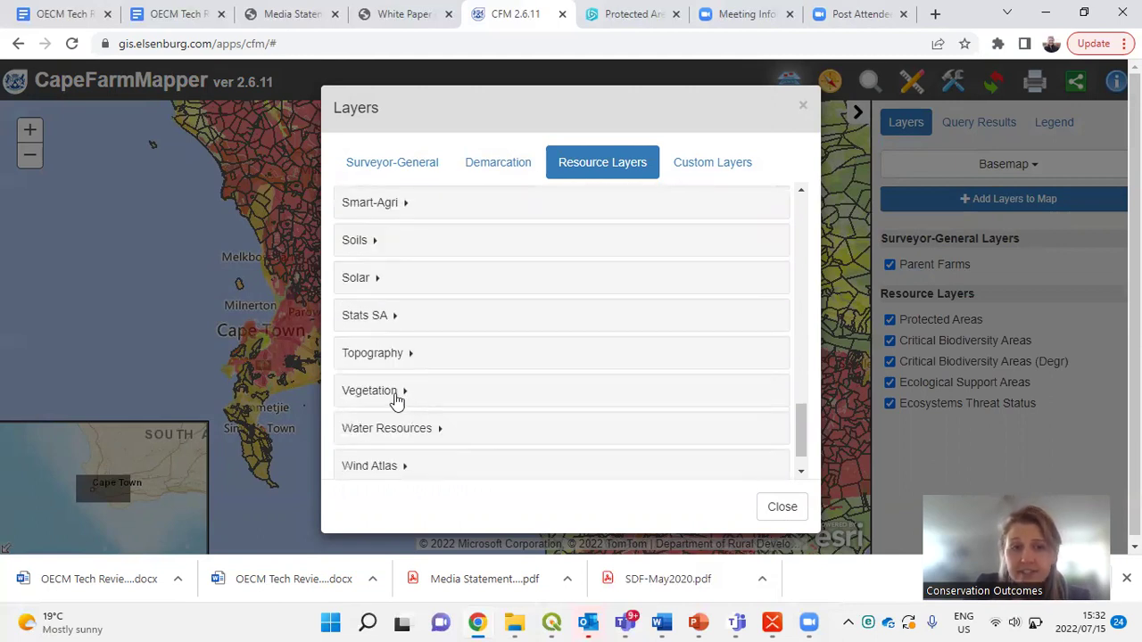
left_click(400, 393)
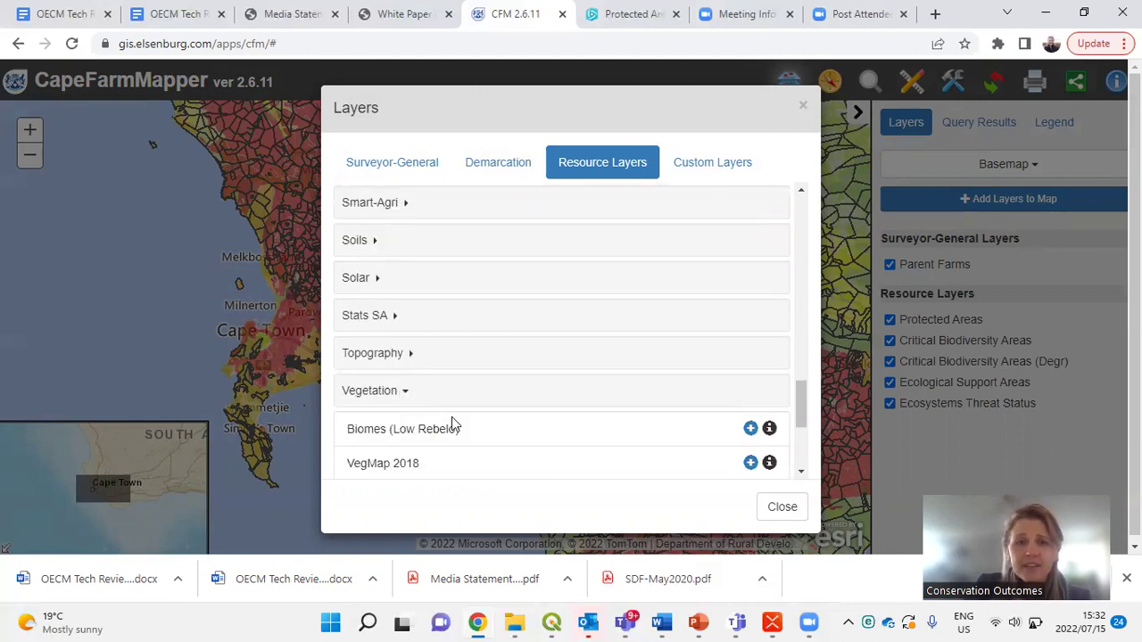
scroll(453, 426, "down", 2)
left_click(420, 235)
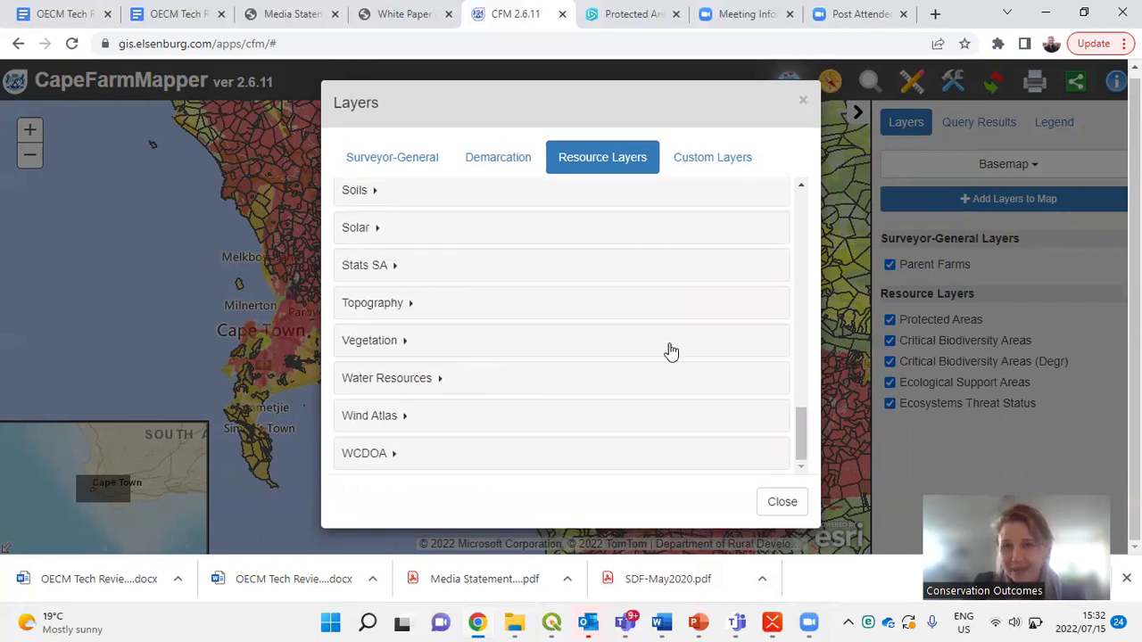
scroll(437, 328, "up", 3)
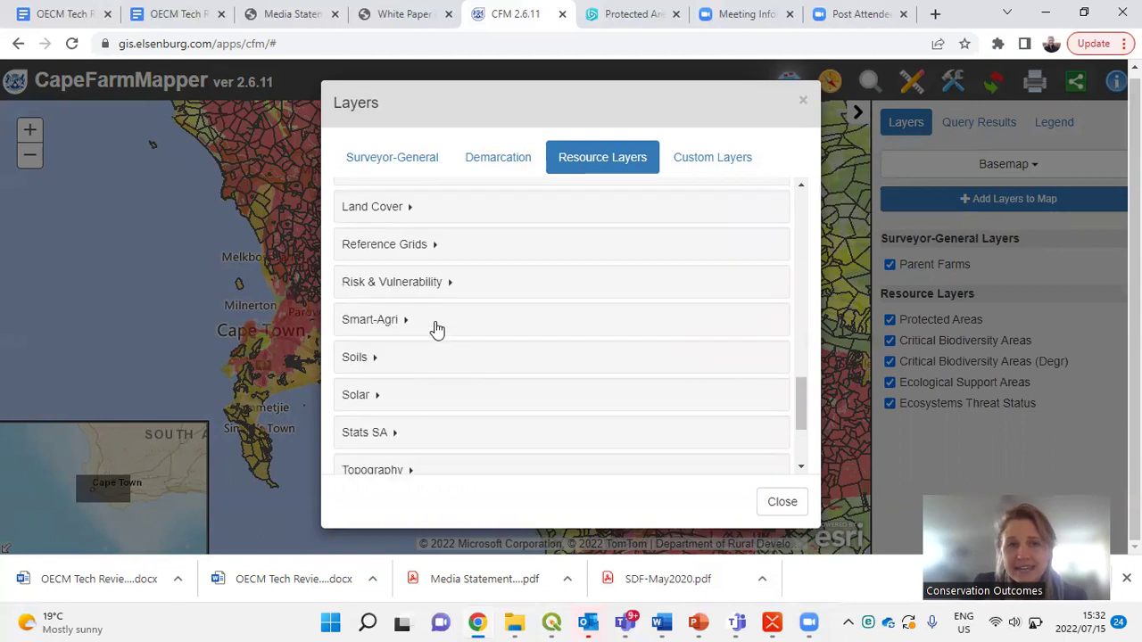
scroll(487, 268, "up", 3)
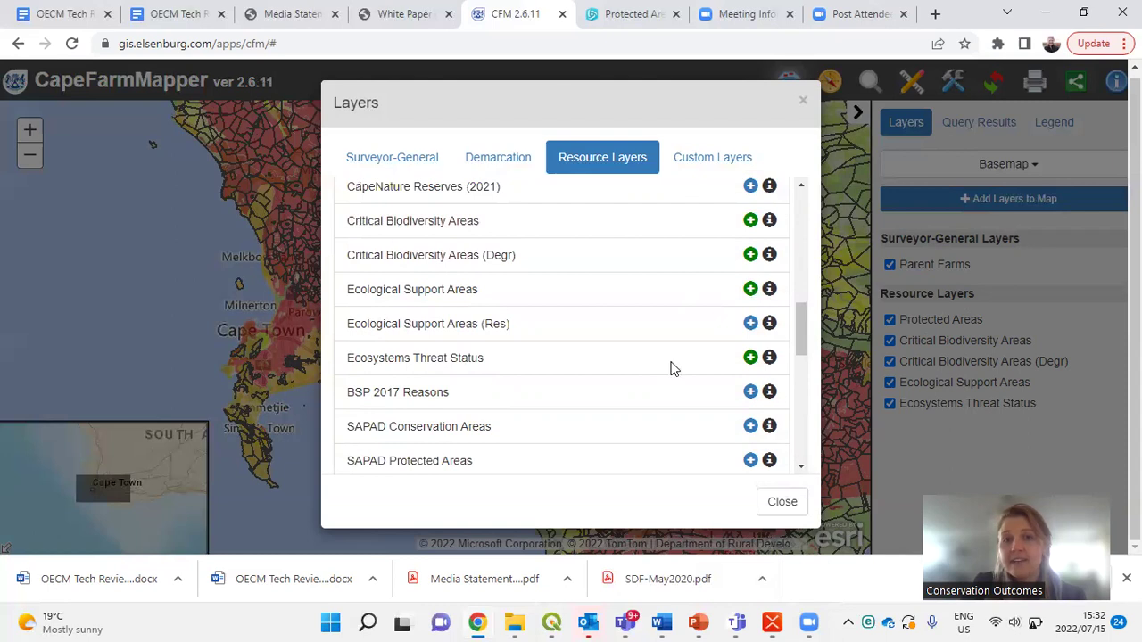
left_click(783, 505)
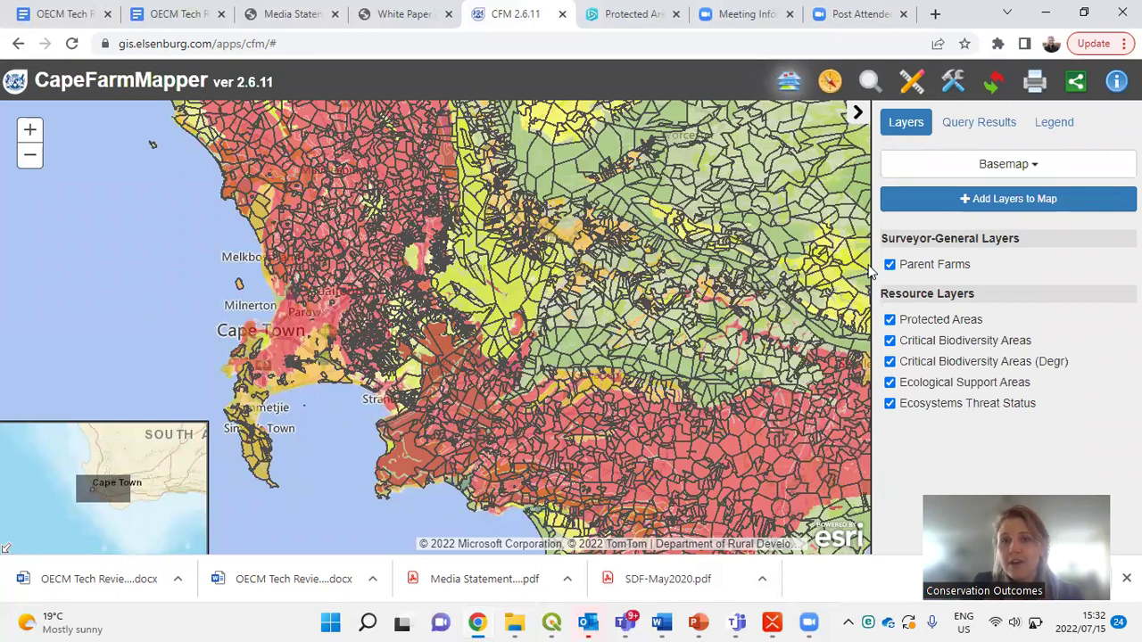
- Turn off Protected Areas, both Critical Biodiversity Areas, Ecological Support Areas, Ecosystems Threat Status and Parent Farms
mouse_move(888, 274)
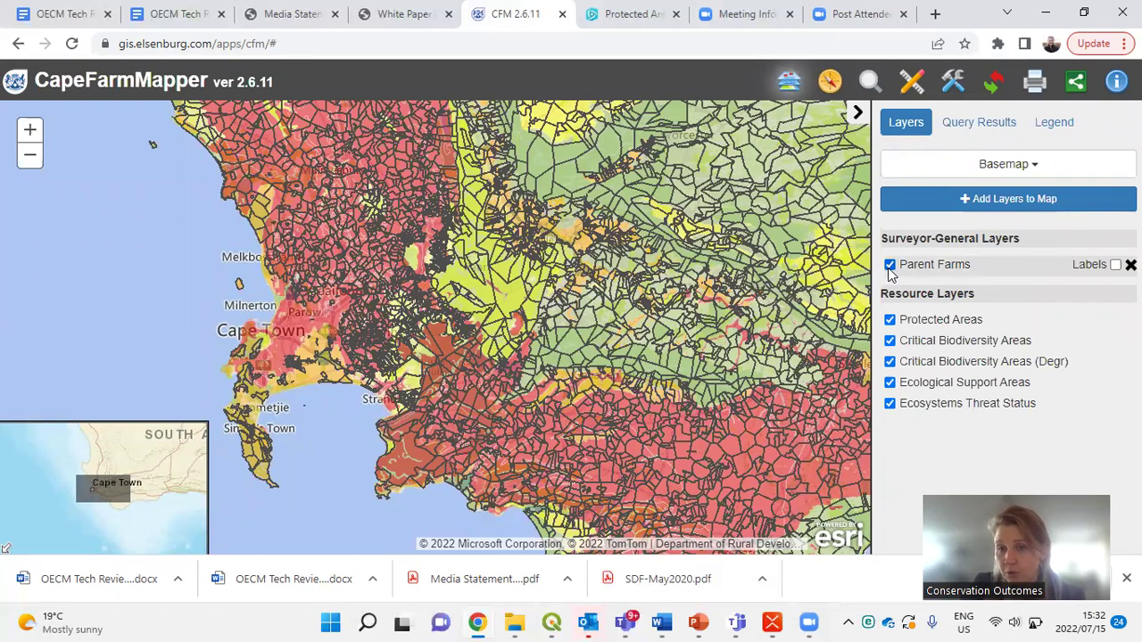
left_click(888, 266)
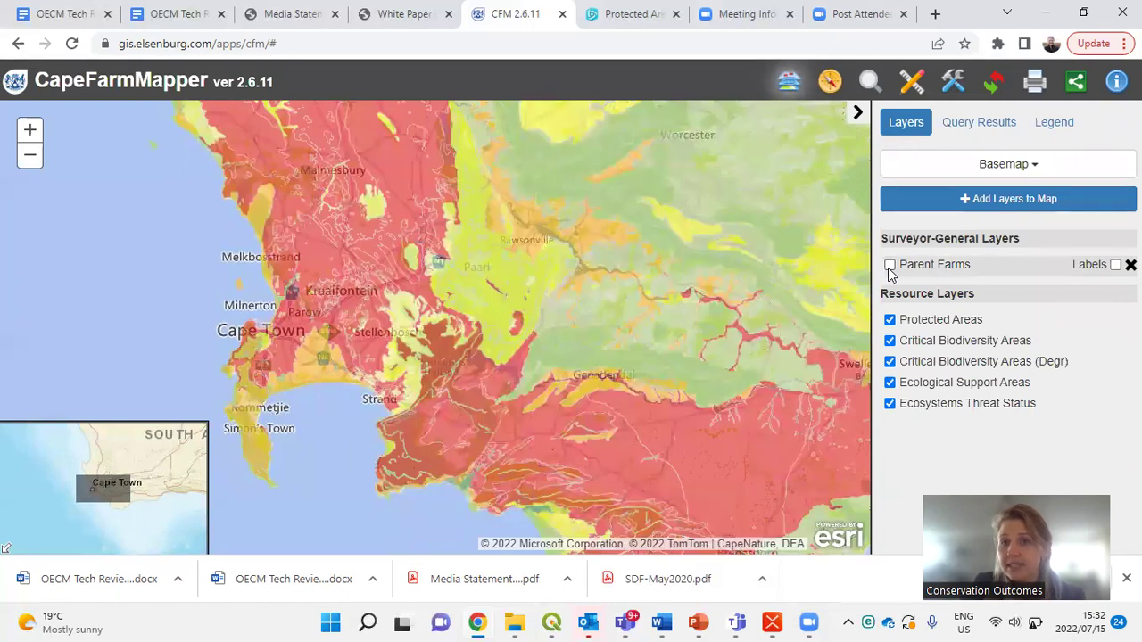
left_click(889, 267)
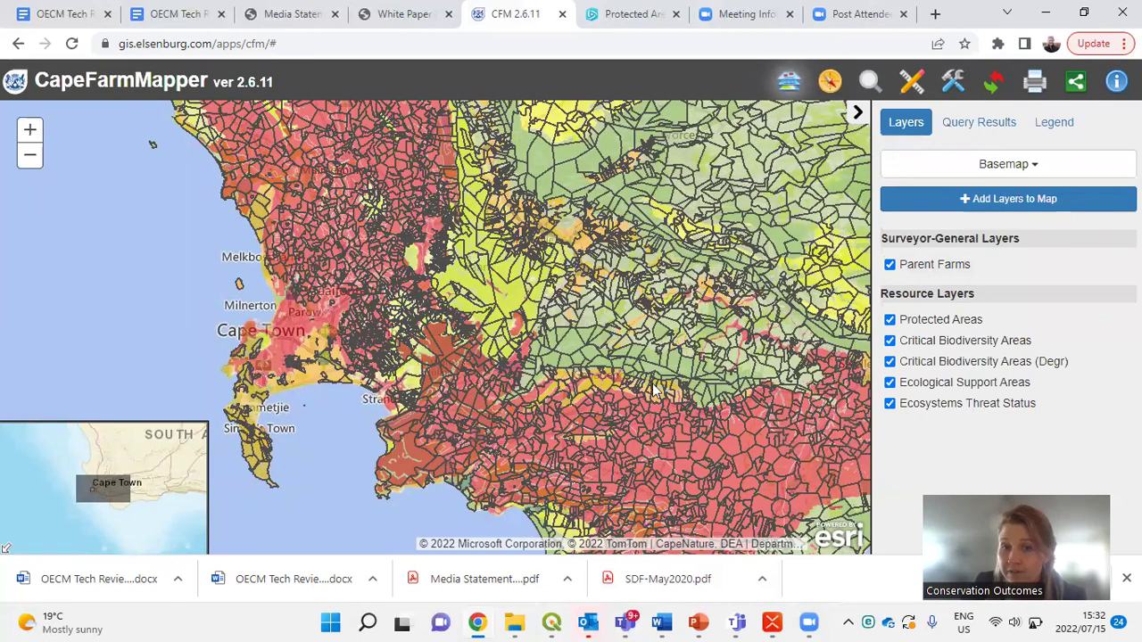
left_click(890, 319)
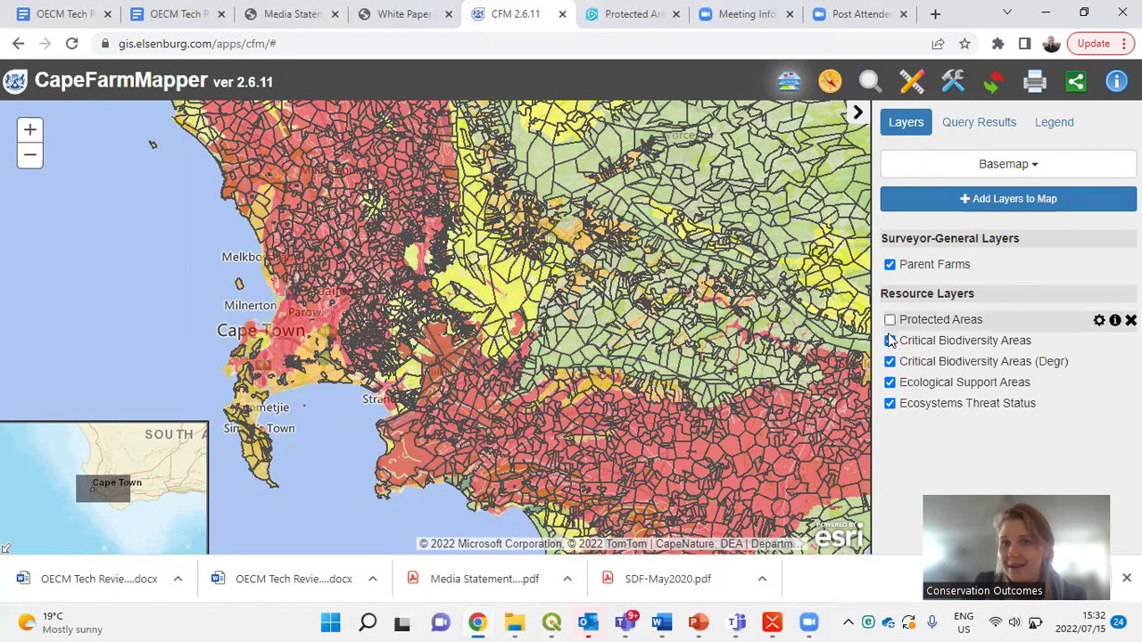
left_click(889, 403)
left_click(890, 382)
left_click(890, 362)
left_click(889, 341)
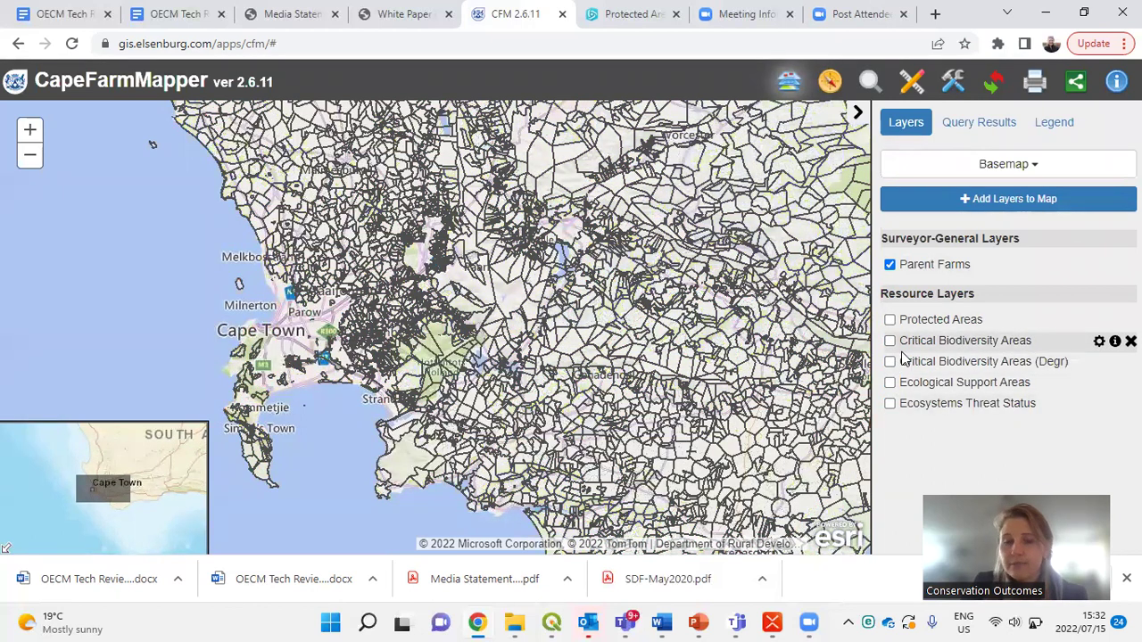
left_click(889, 264)
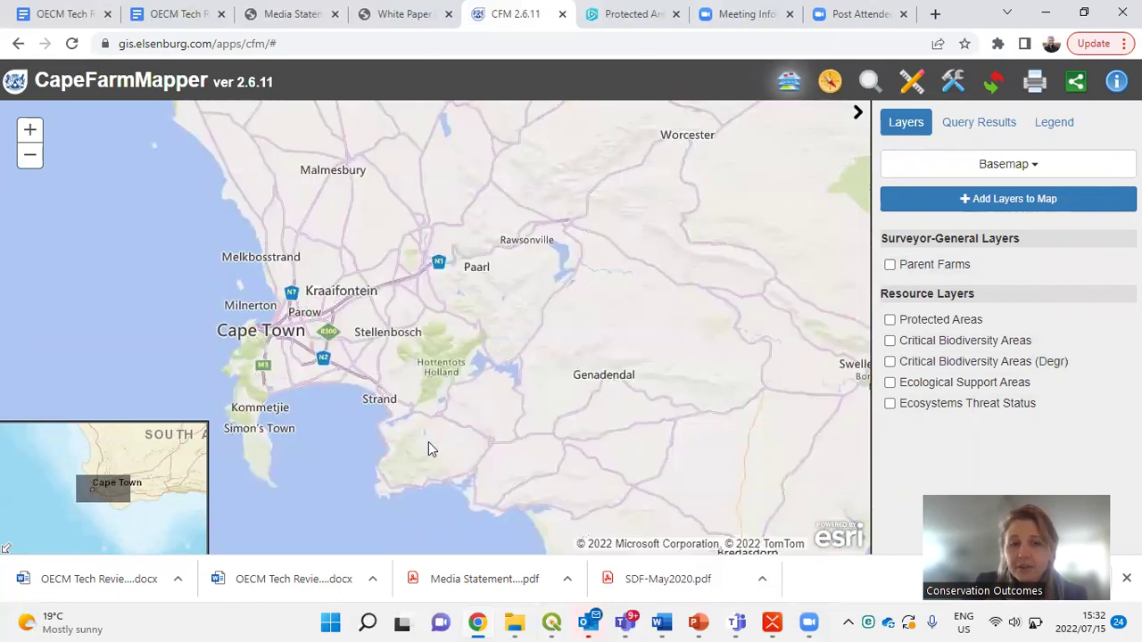
- Zoom to Saldanha Bay and switch the Parent Farms and Protected Areas layers back on
left_click_drag(306, 388, 300, 450)
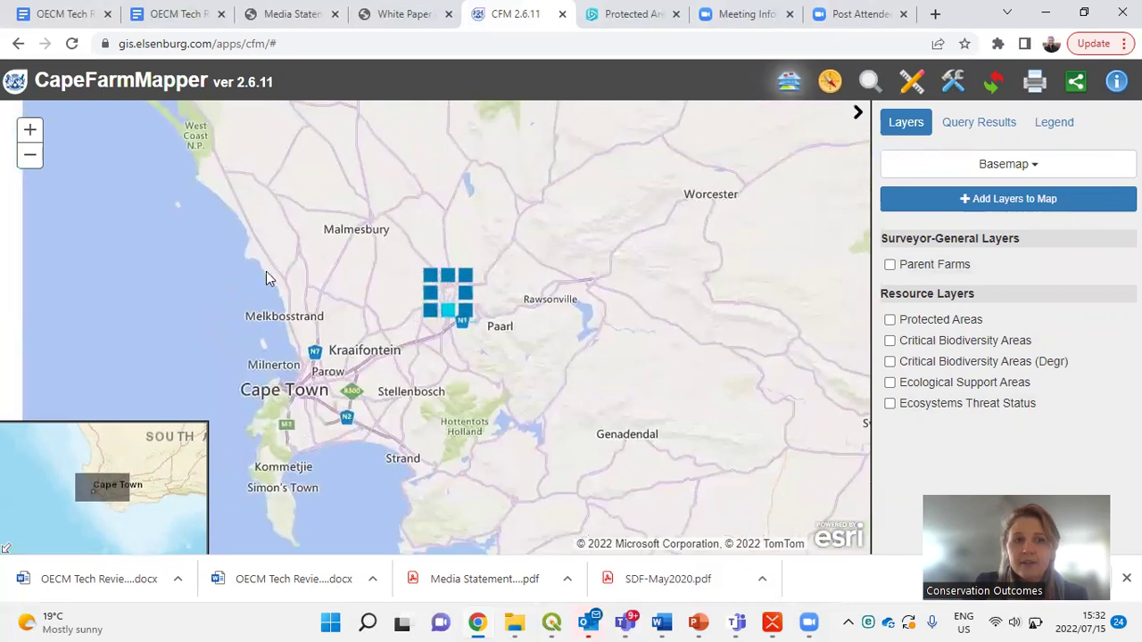
left_click_drag(250, 258, 388, 456)
left_click_drag(335, 316, 576, 387)
scroll(478, 321, "up", 2)
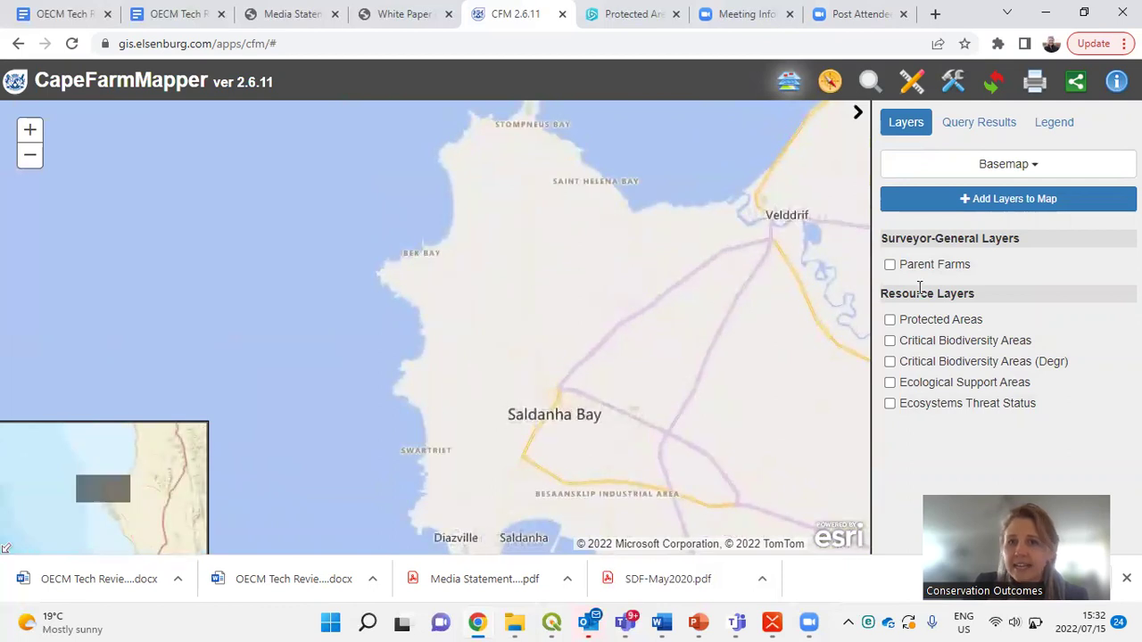
left_click(890, 265)
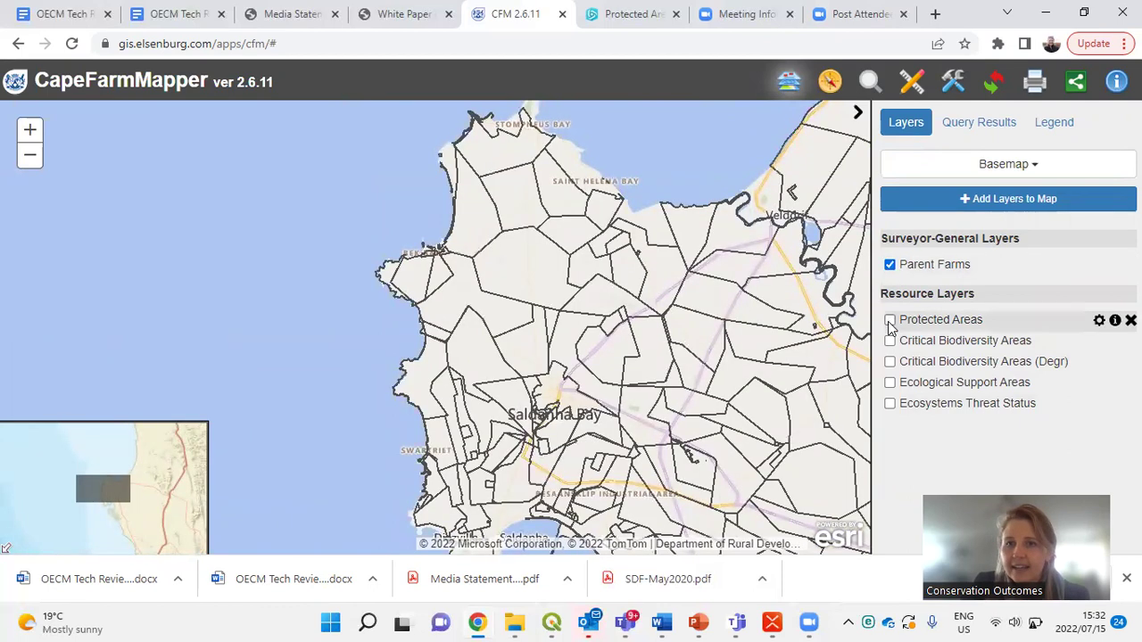
left_click(889, 320)
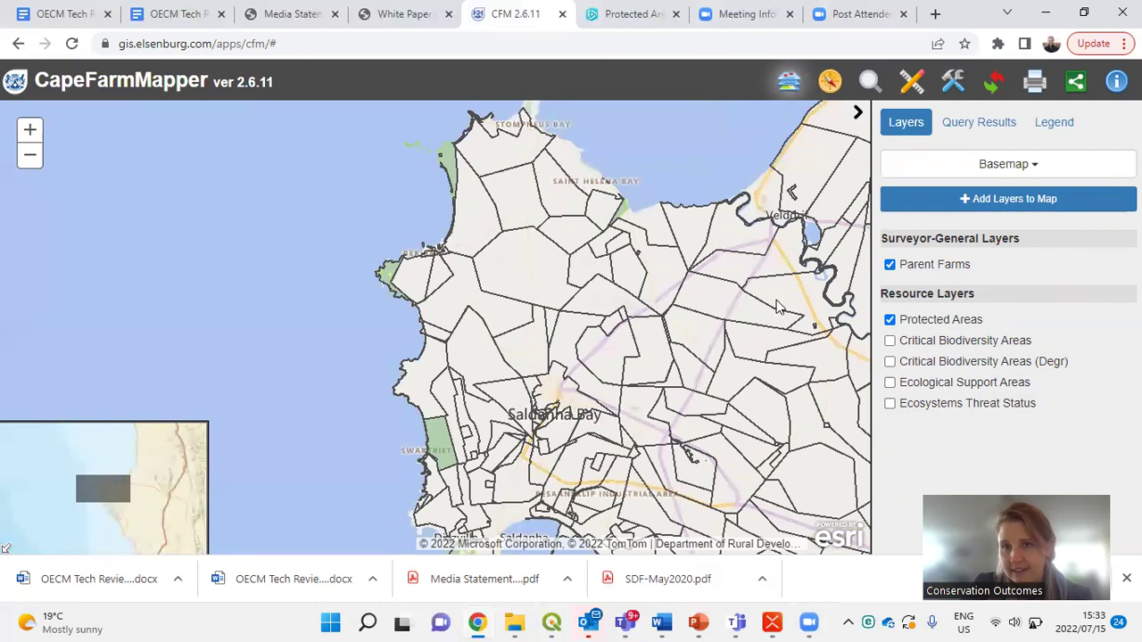
- Turn on Critical Biodiversity Areas and review its terrestrial and estuary symbols in the Legend
left_click(890, 341)
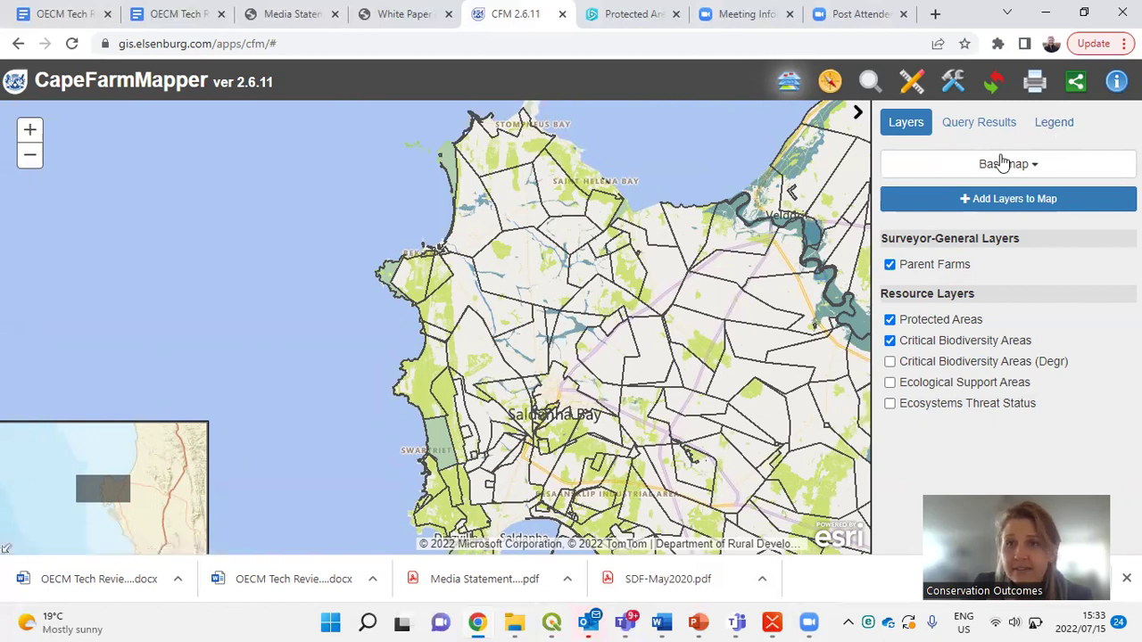
left_click(1053, 125)
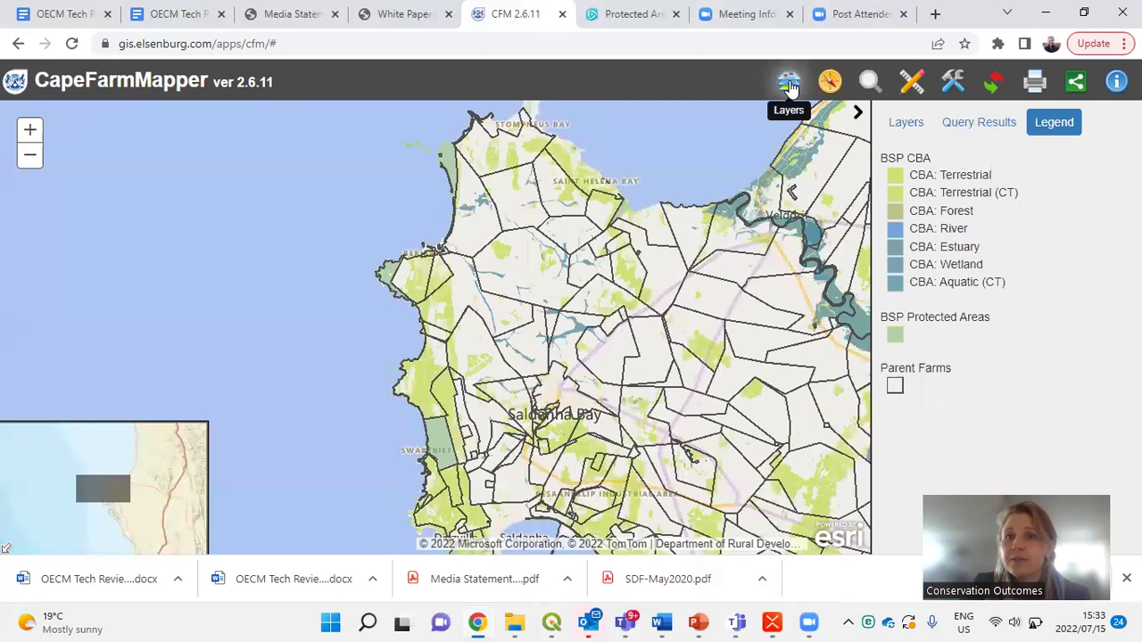
left_click(906, 124)
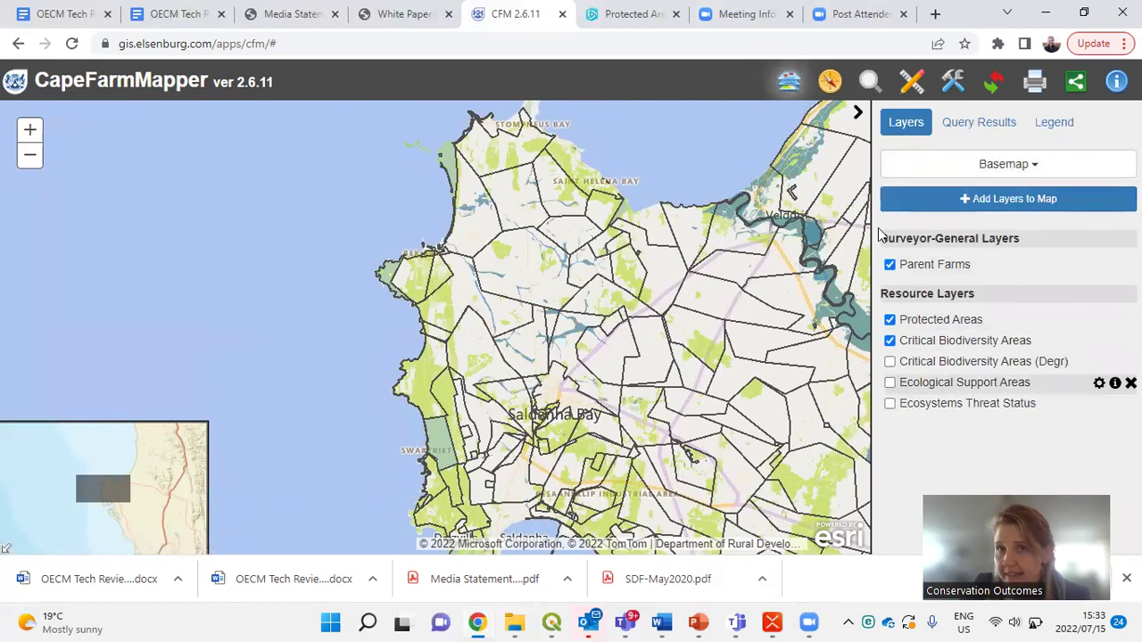
- Export the map as an A4 landscape JPEG with the legend on
left_click(1033, 83)
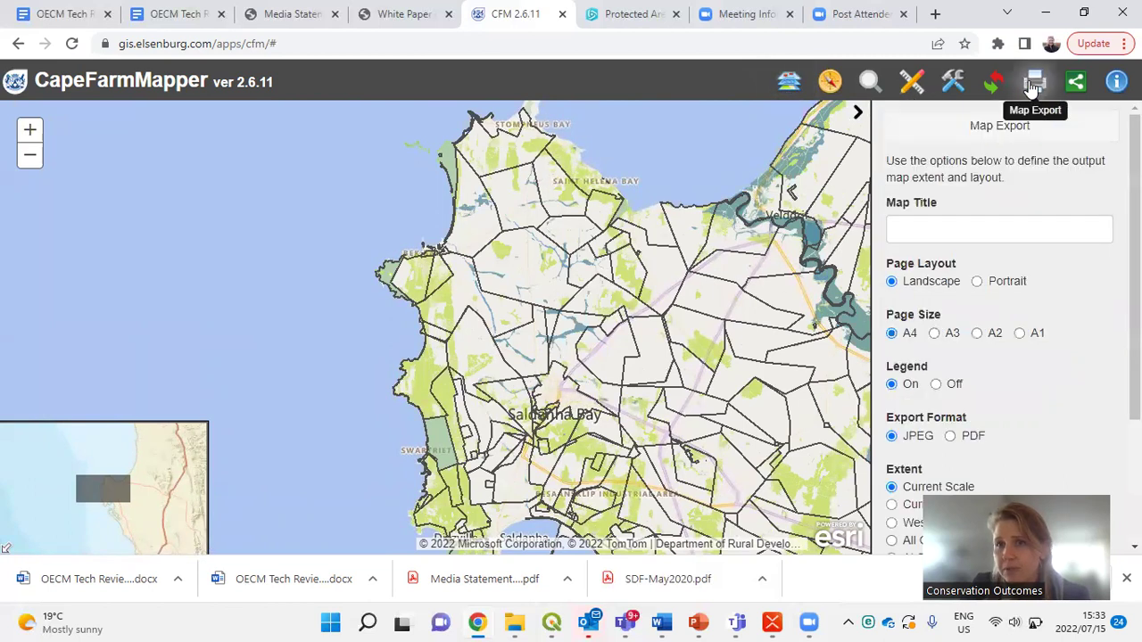
left_click(923, 230)
scroll(999, 357, "down", 2)
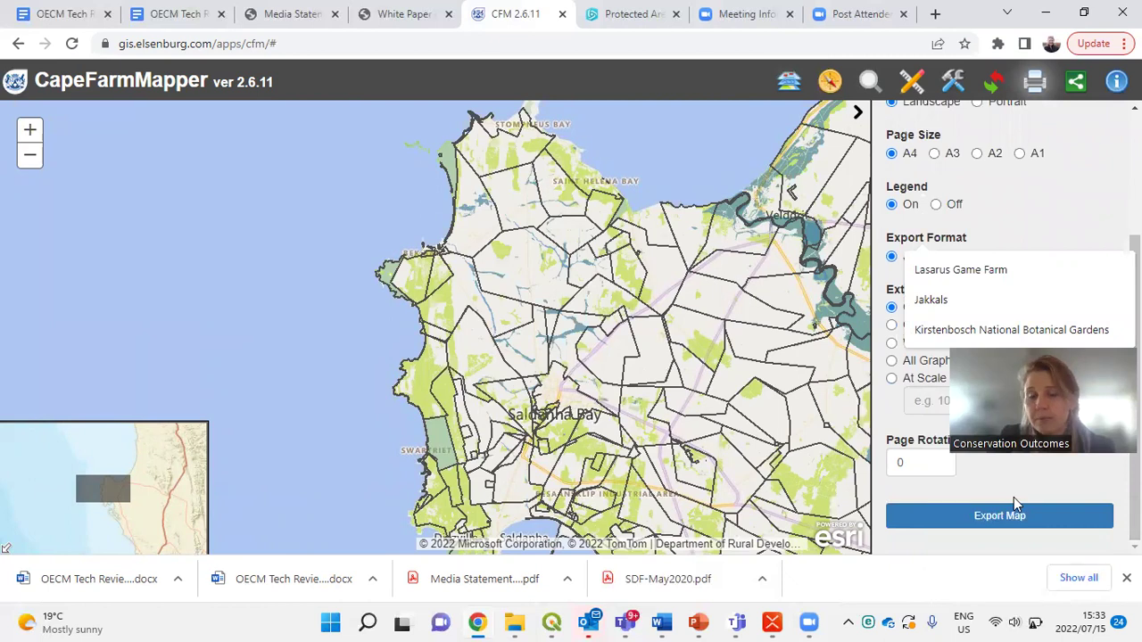
left_click(1013, 515)
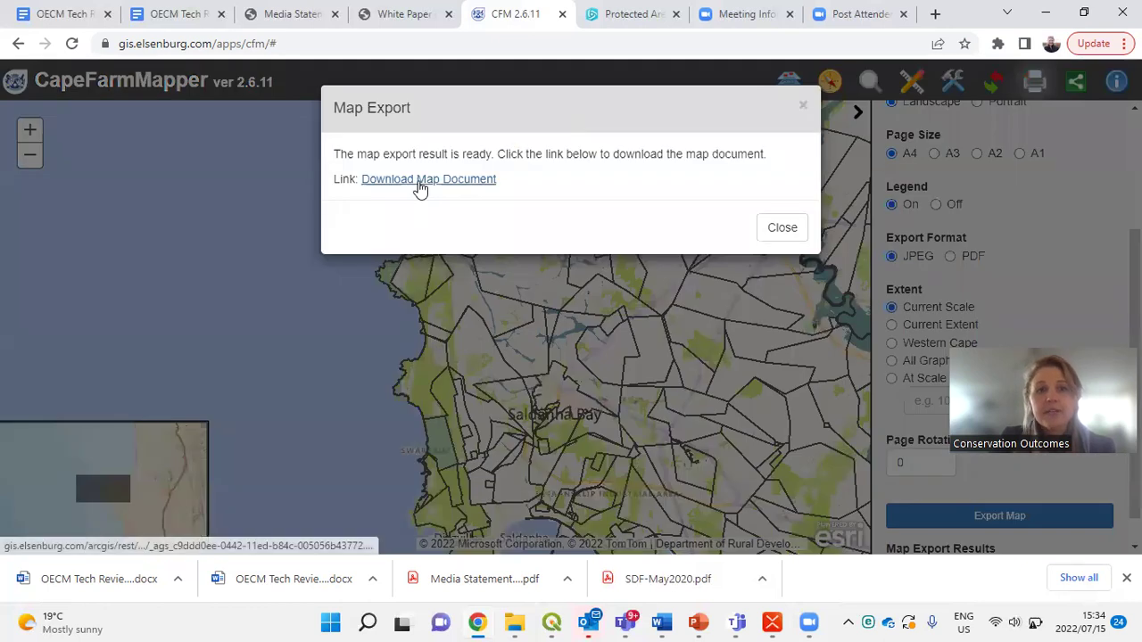
- View the exported JPEG in its own Chrome tab, then close CapeFarmMapper's export dialog
left_click(421, 183)
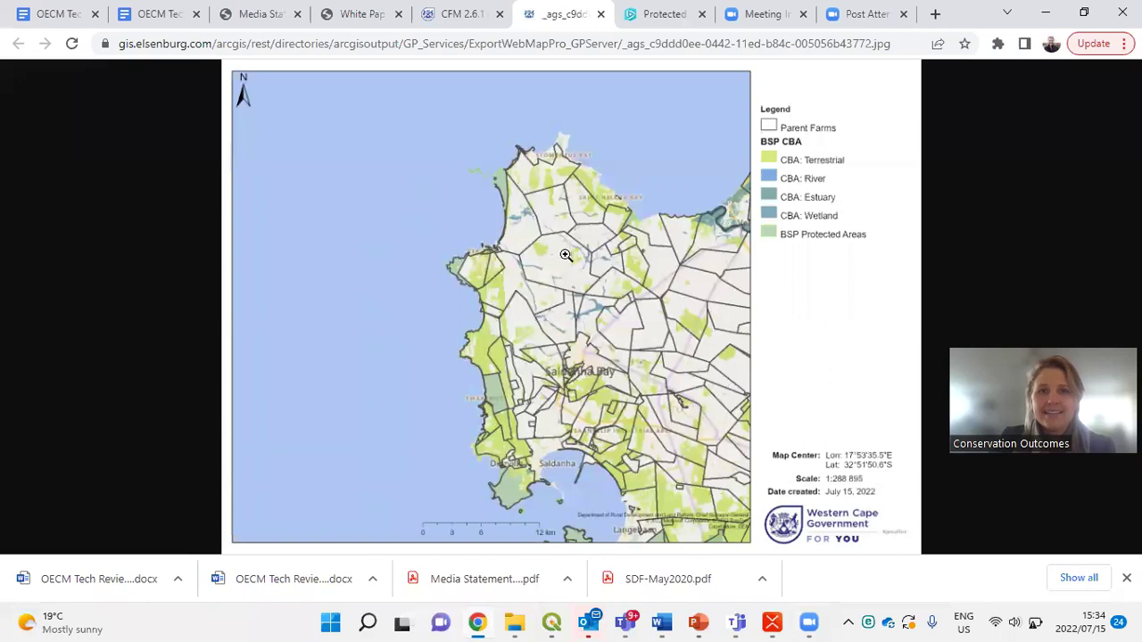
right_click(421, 238)
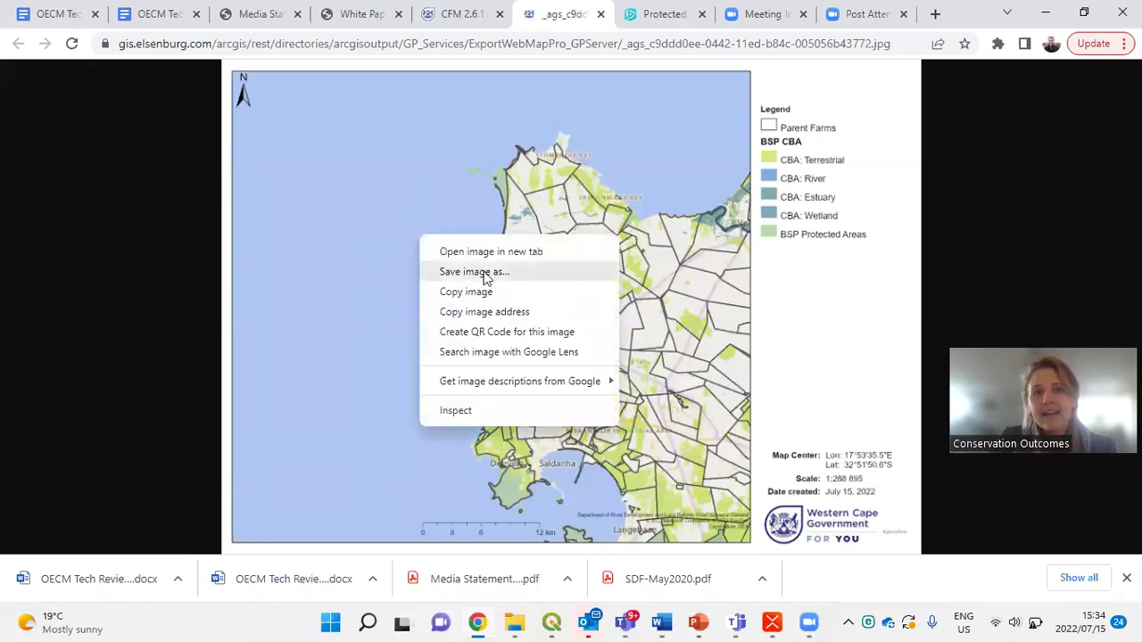
right_click(421, 197)
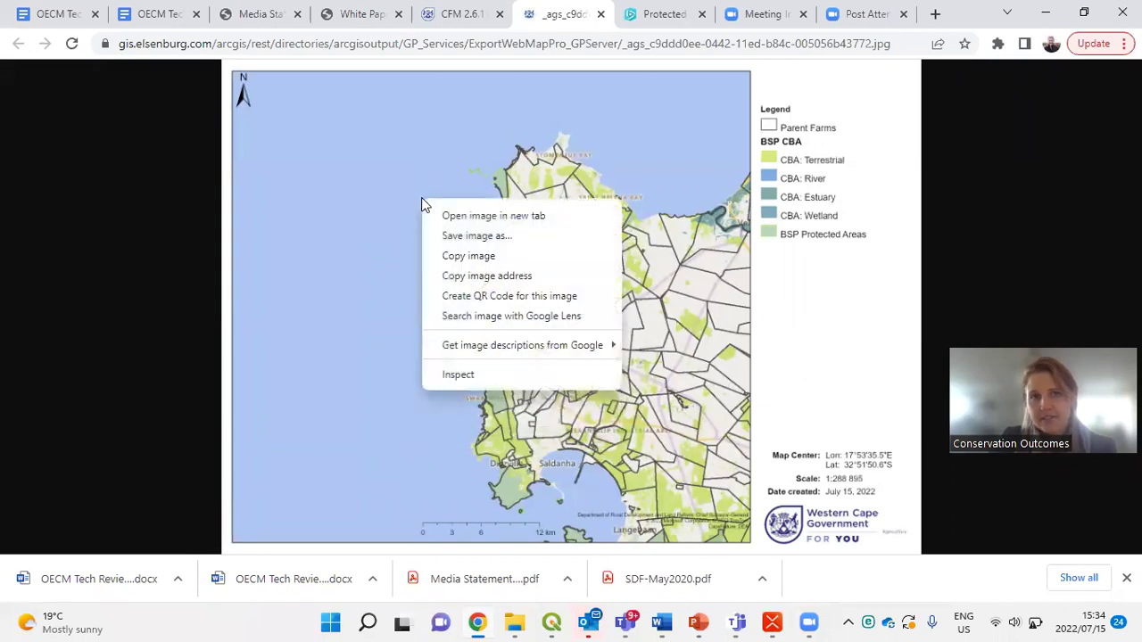
left_click(446, 18)
left_click(450, 16)
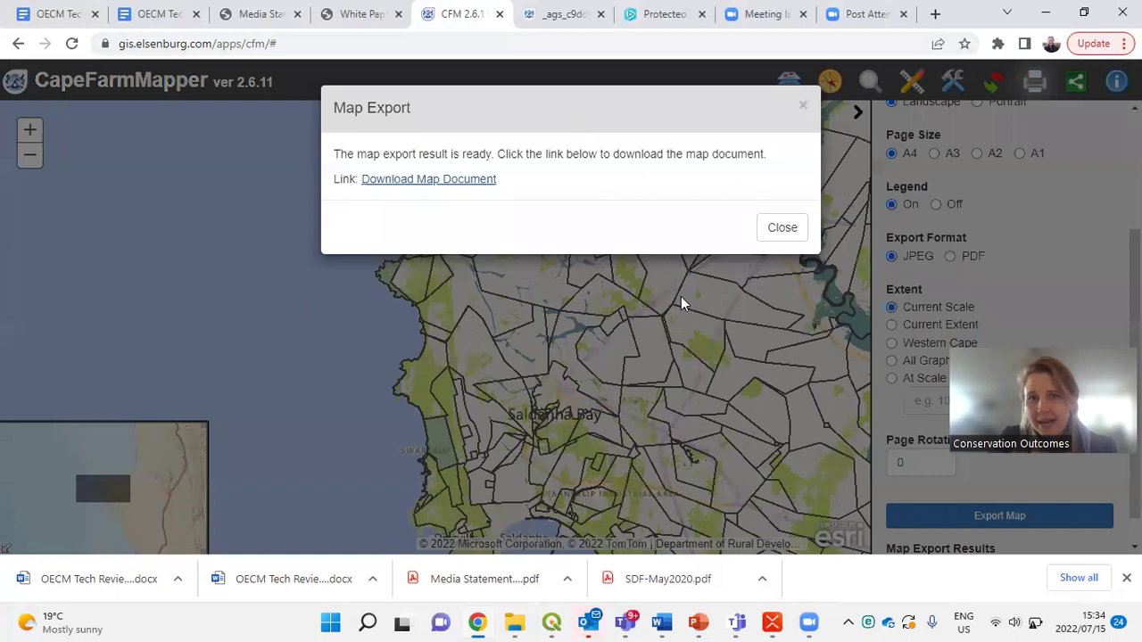
left_click(805, 108)
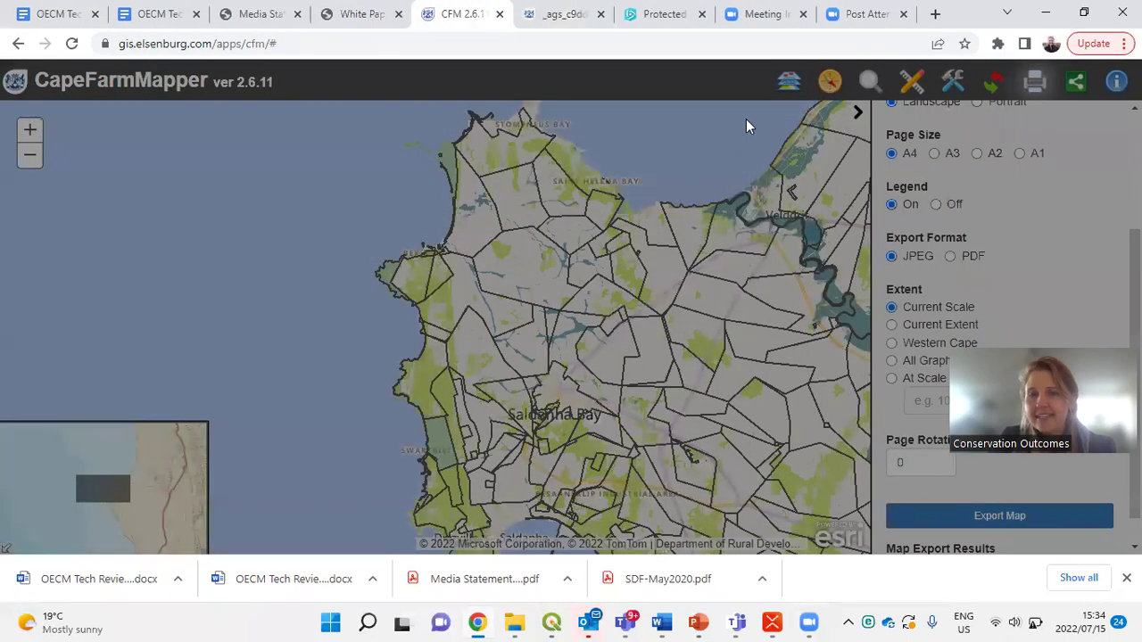